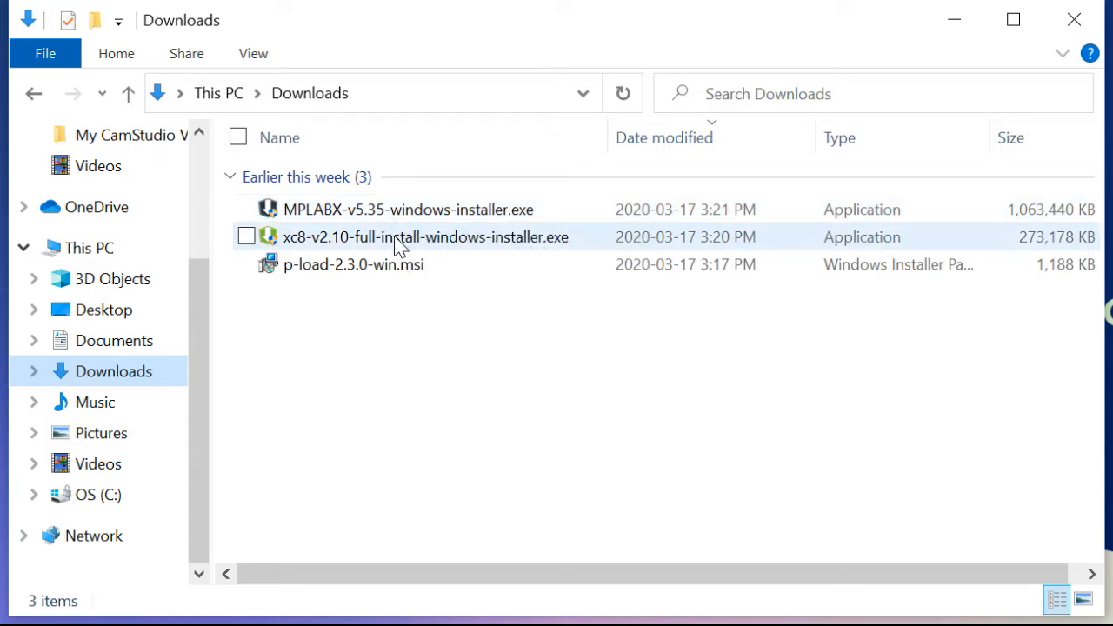
Step: Open Microchip's MPLAB X IDE page from the search results and download MPLAB X IDE v5.35 for Windows
mouse_move(393, 236)
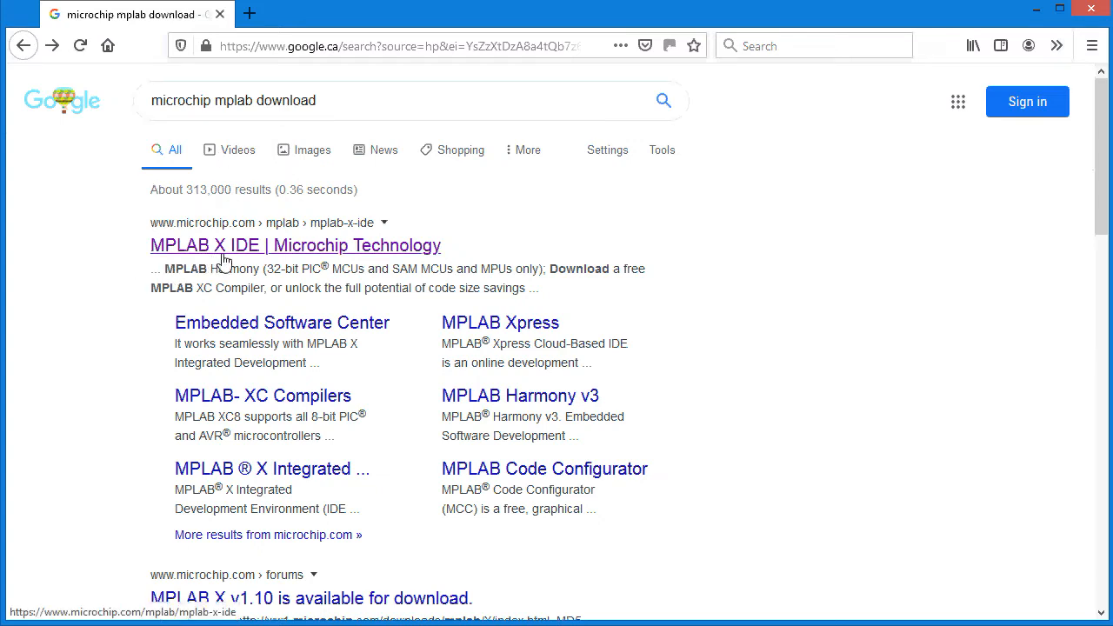
left_click(270, 250)
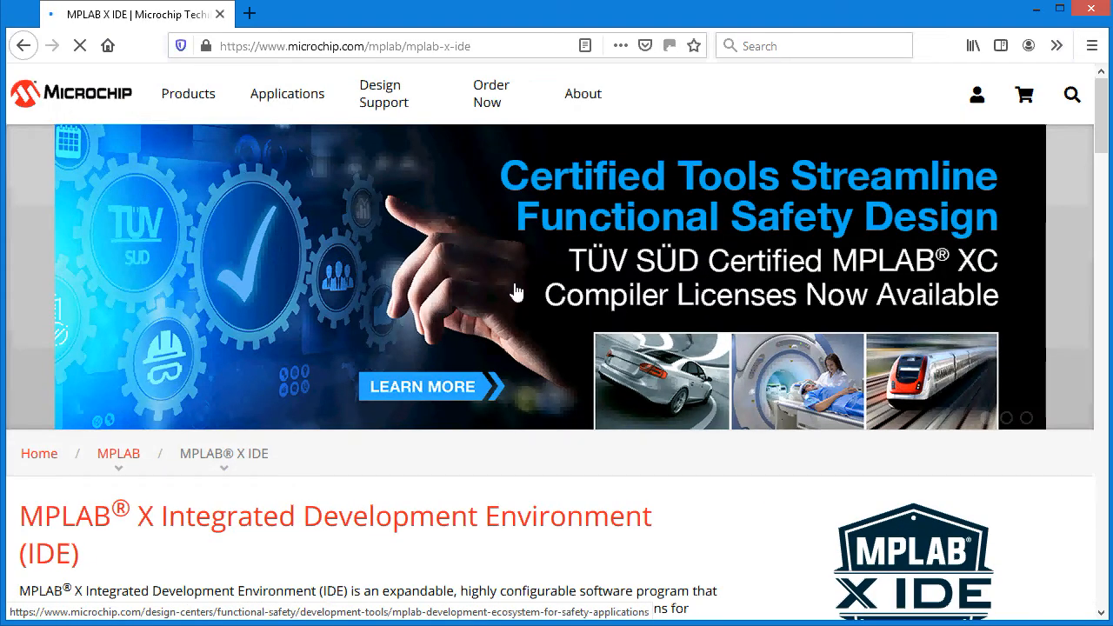
scroll(515, 291, "down", 3)
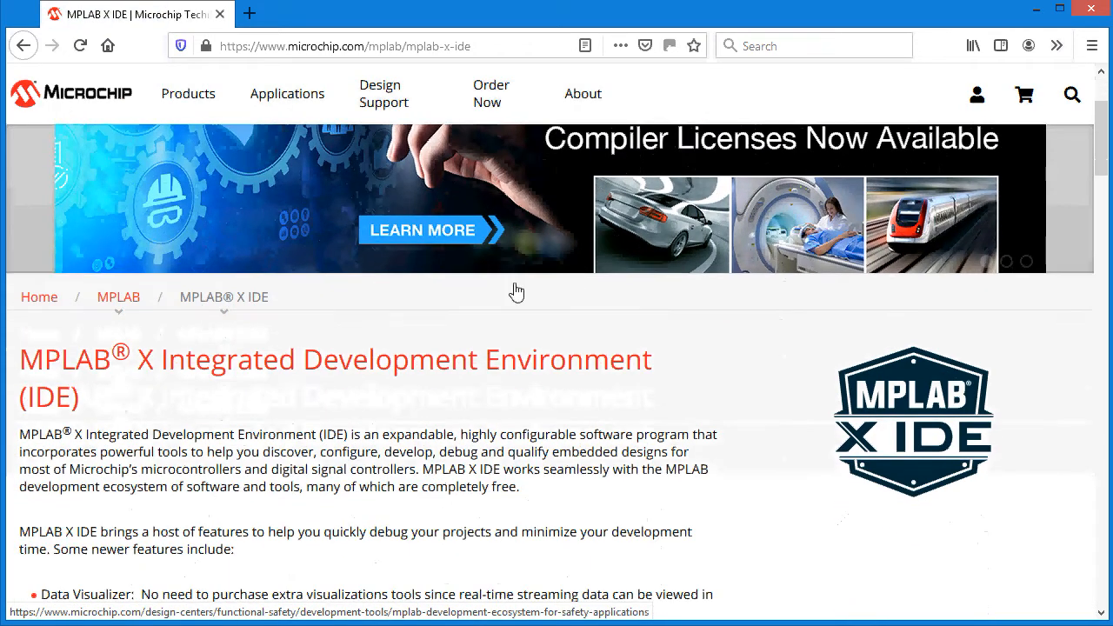
scroll(516, 291, "down", 9)
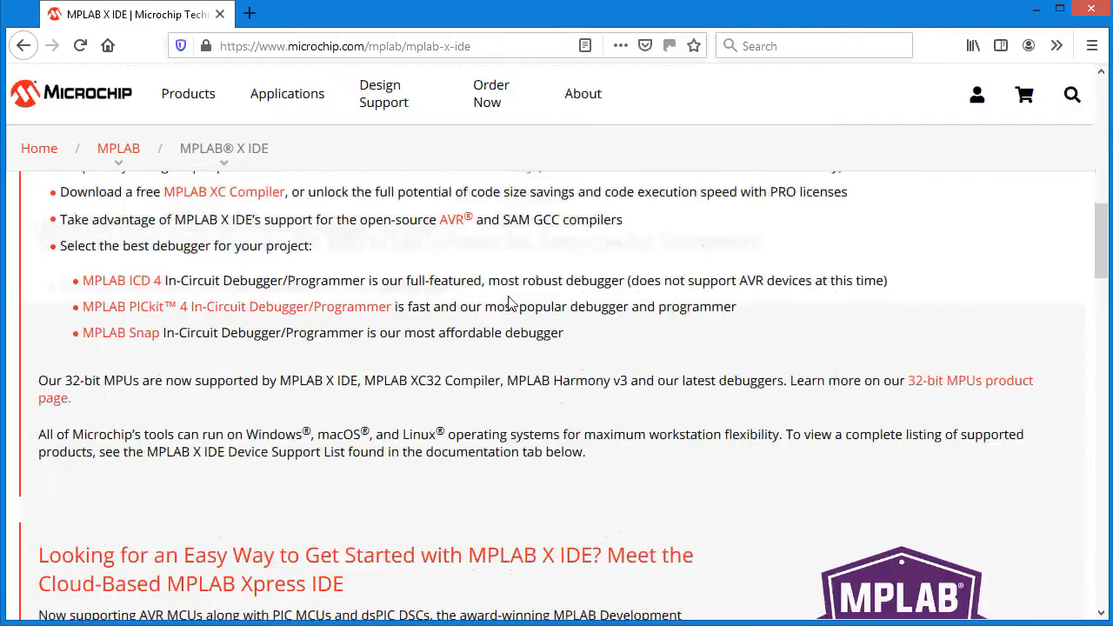
scroll(509, 303, "down", 10)
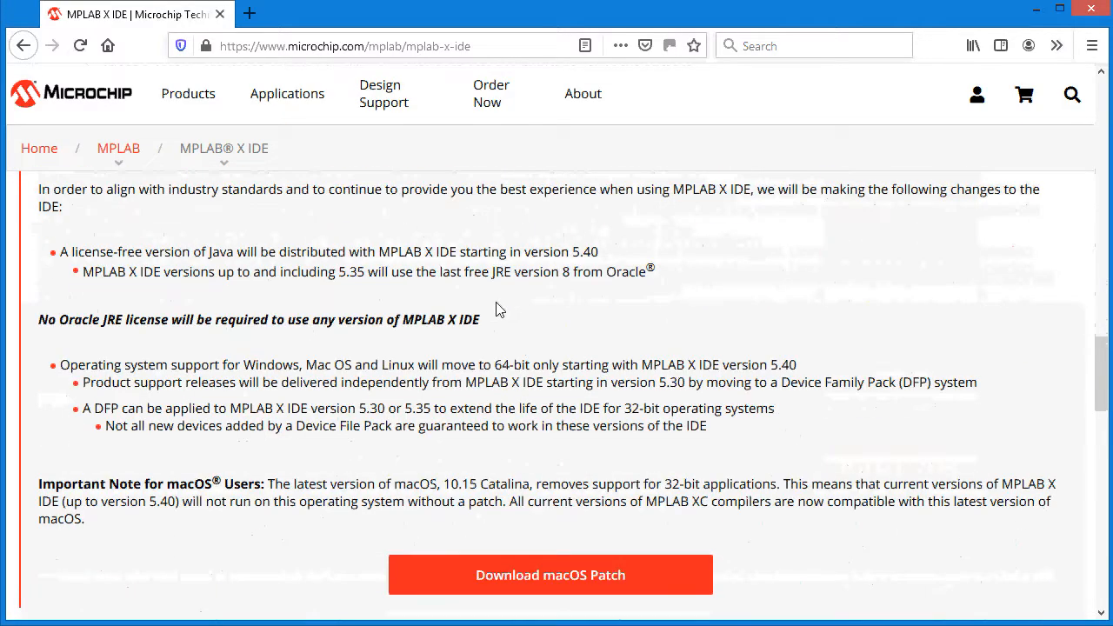
scroll(500, 309, "down", 5)
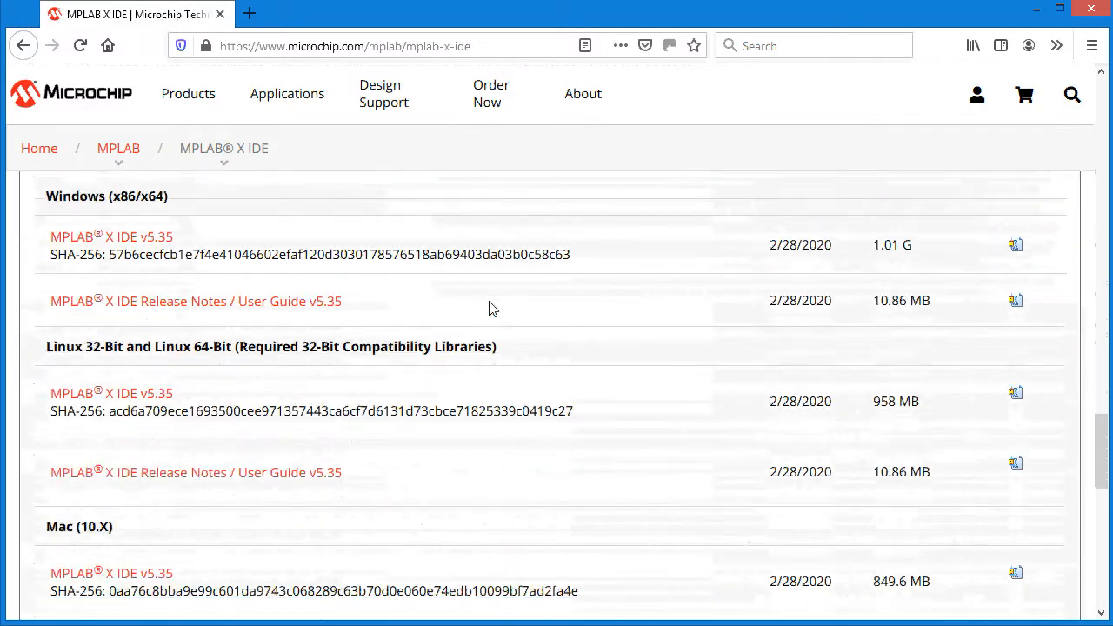
scroll(490, 308, "up", 1)
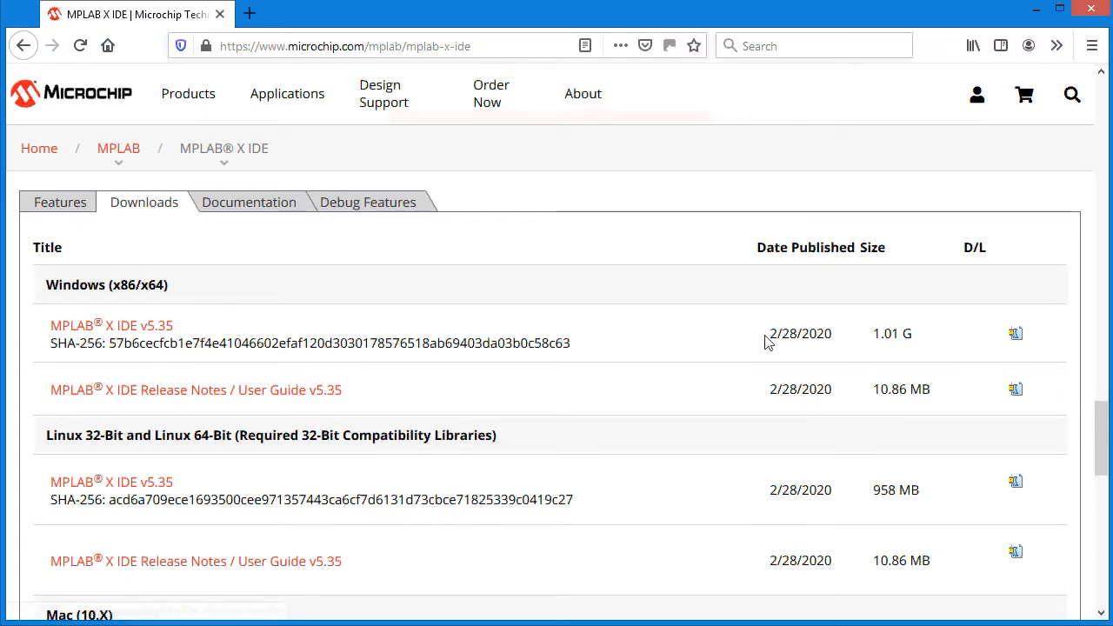
left_click(127, 329)
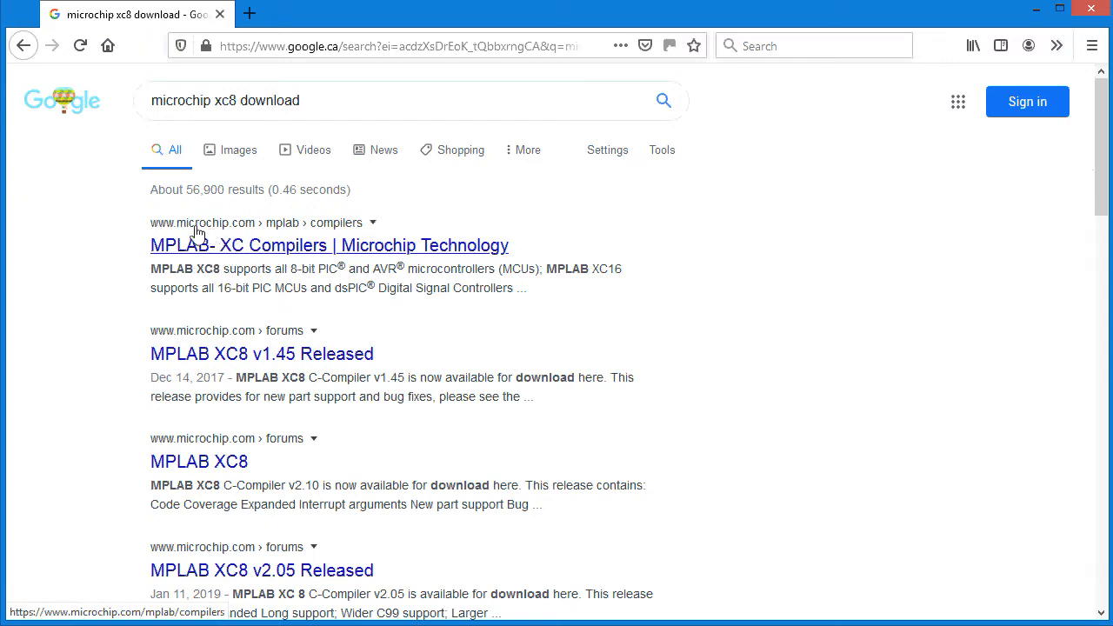
Step: Open Microchip's MPLAB XC Compilers page from the search results and download the MPLAB XC8 Compiler v2.10 for Windows
left_click(278, 250)
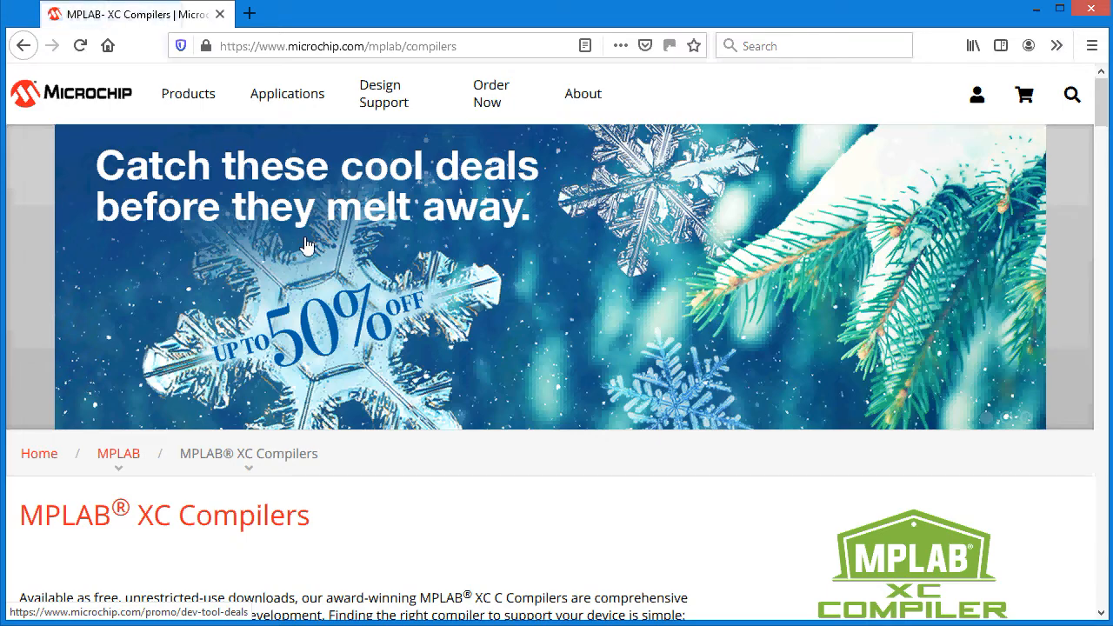
scroll(306, 247, "down", 4)
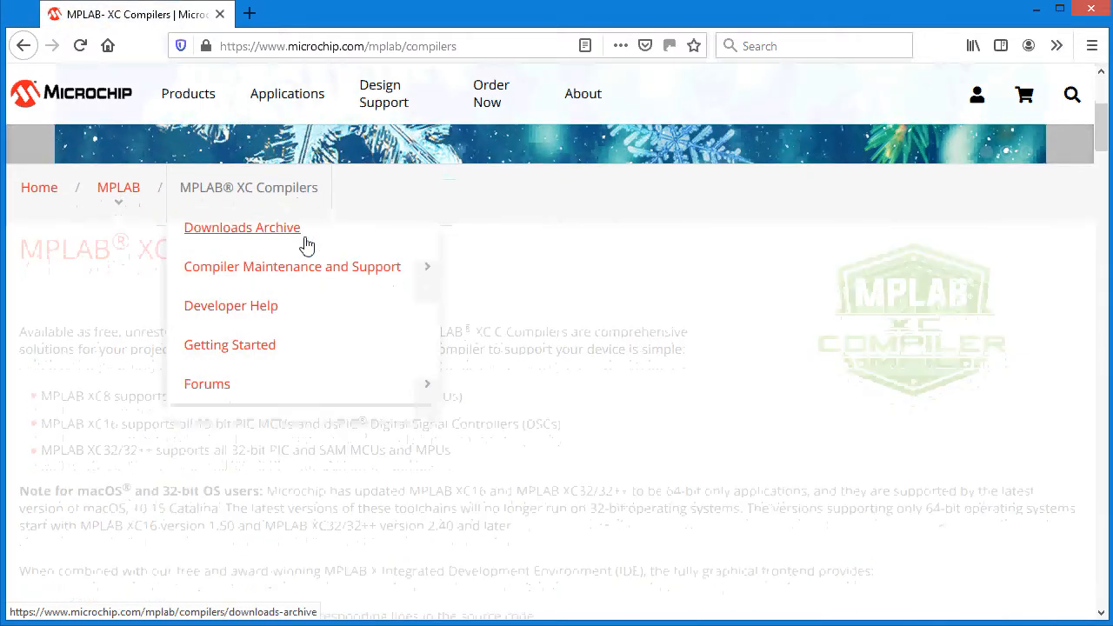
scroll(333, 393, "down", 3)
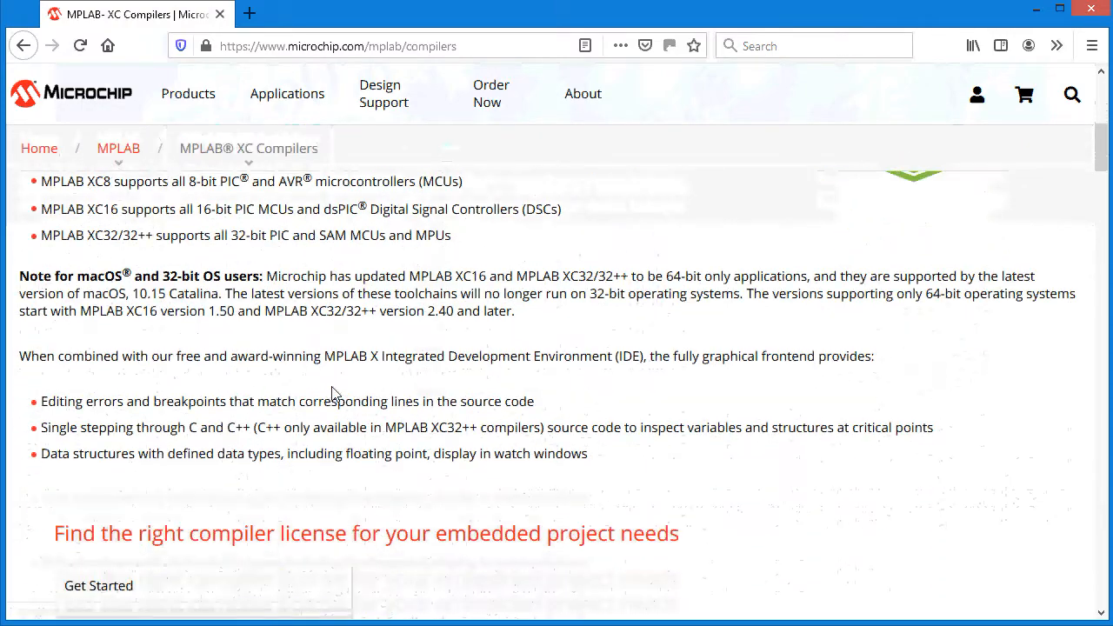
scroll(333, 393, "down", 9)
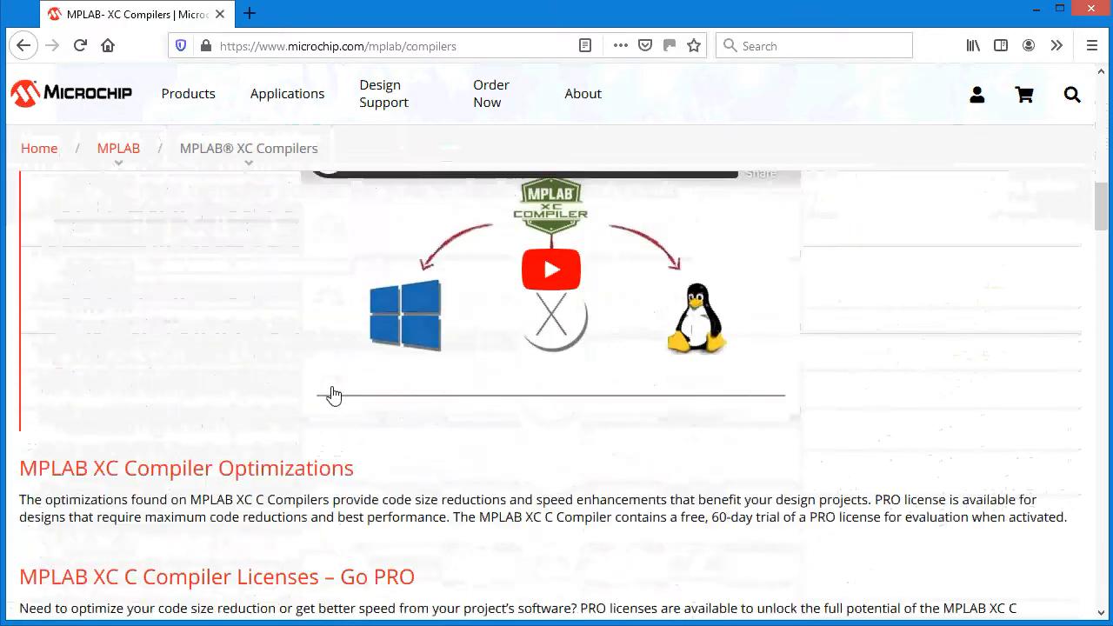
scroll(333, 393, "down", 8)
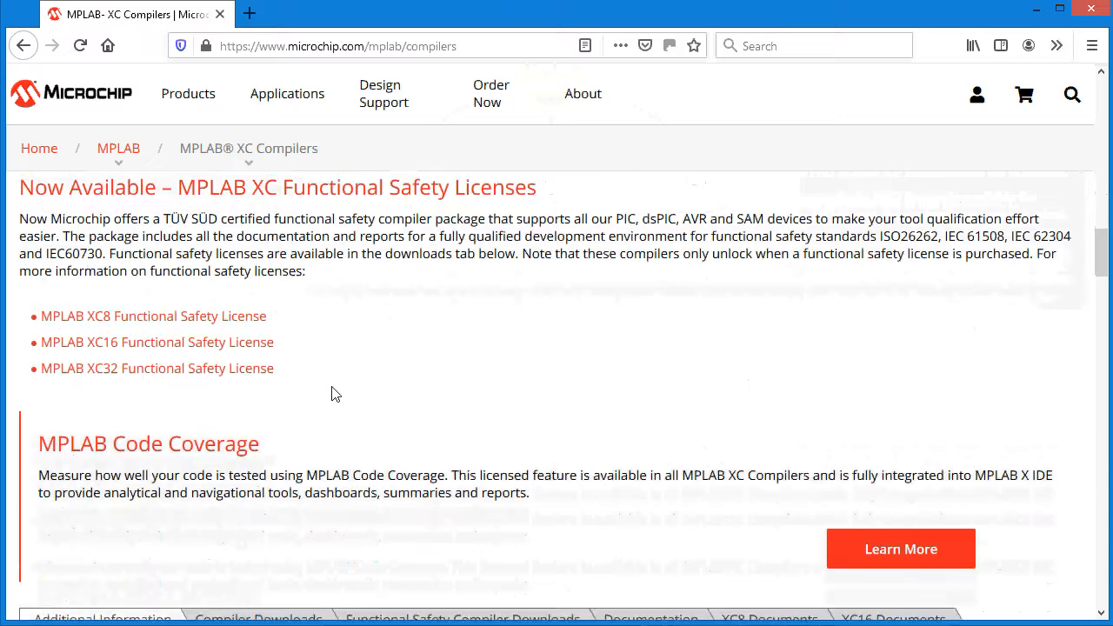
scroll(333, 393, "down", 3)
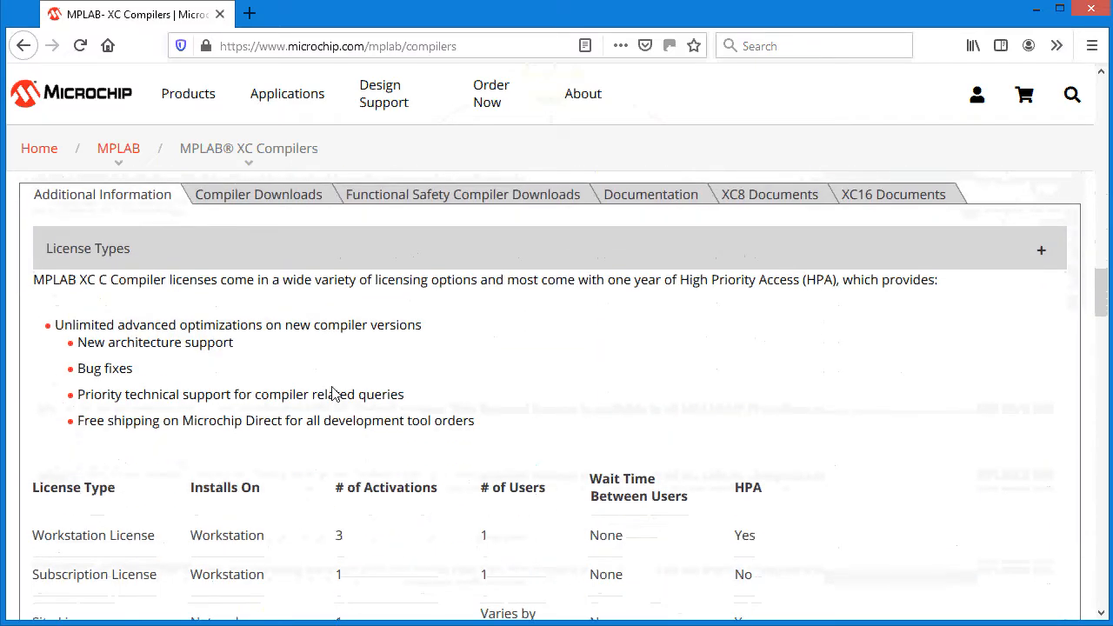
scroll(333, 388, "up", 2)
scroll(308, 363, "down", 2)
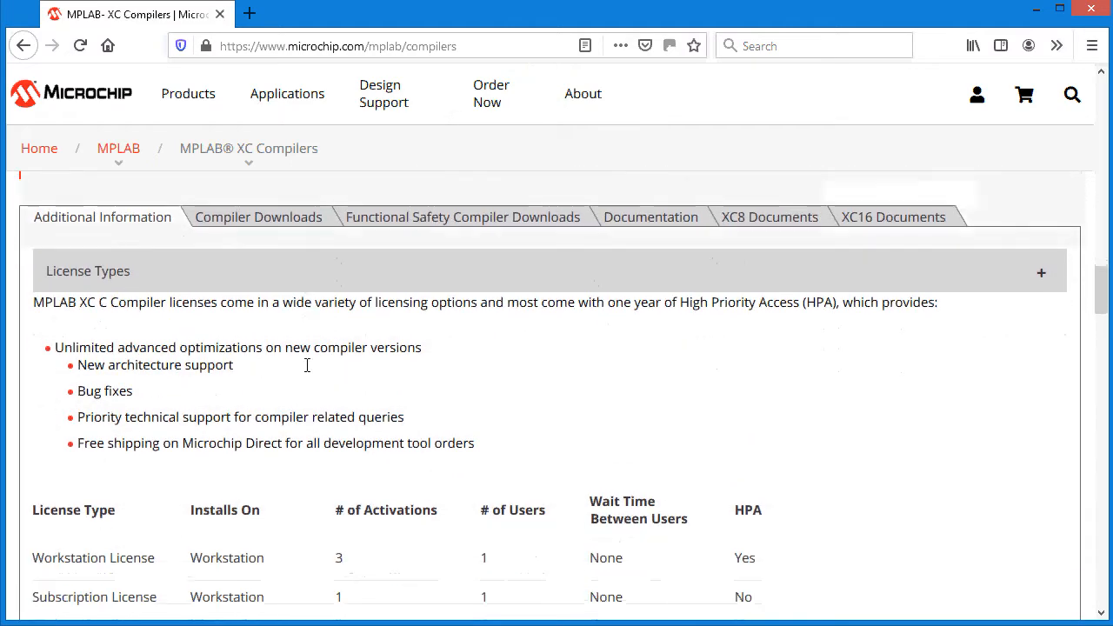
left_click(287, 202)
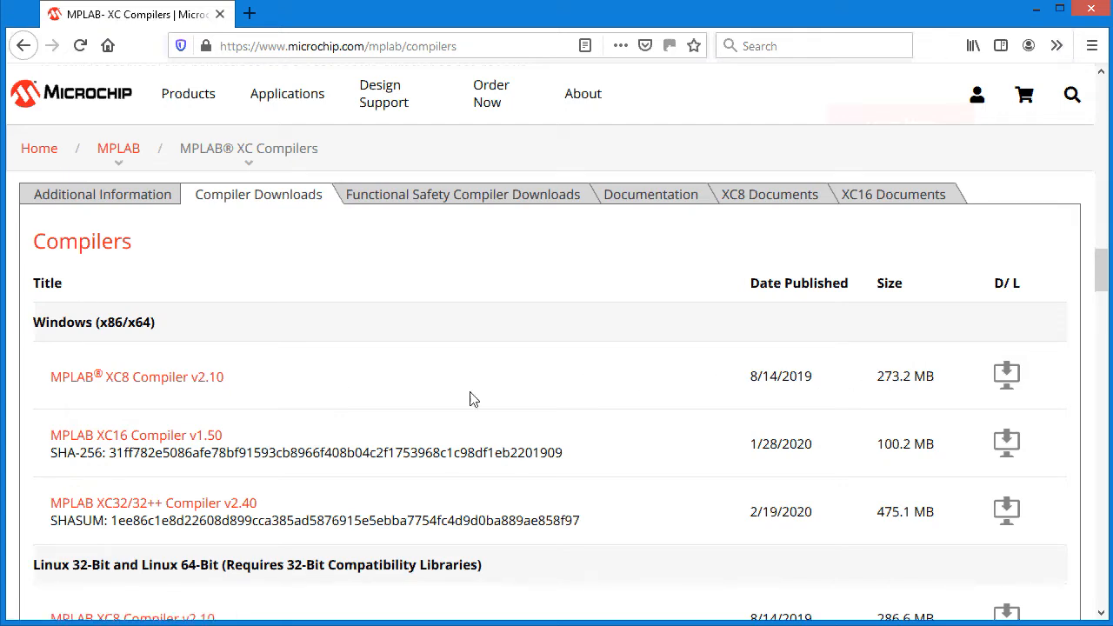
left_click(149, 384)
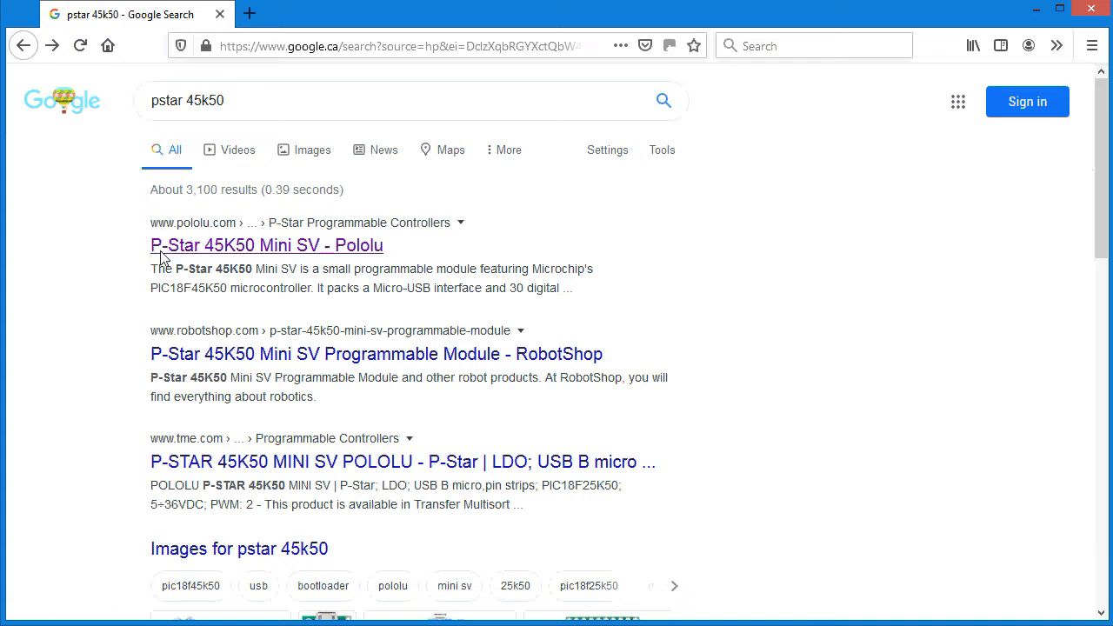
Step: Open Pololu's P-Star 45K50 Mini SV product page and download the USB Bootloader Utility (p-load) for Windows from its resources
left_click(246, 251)
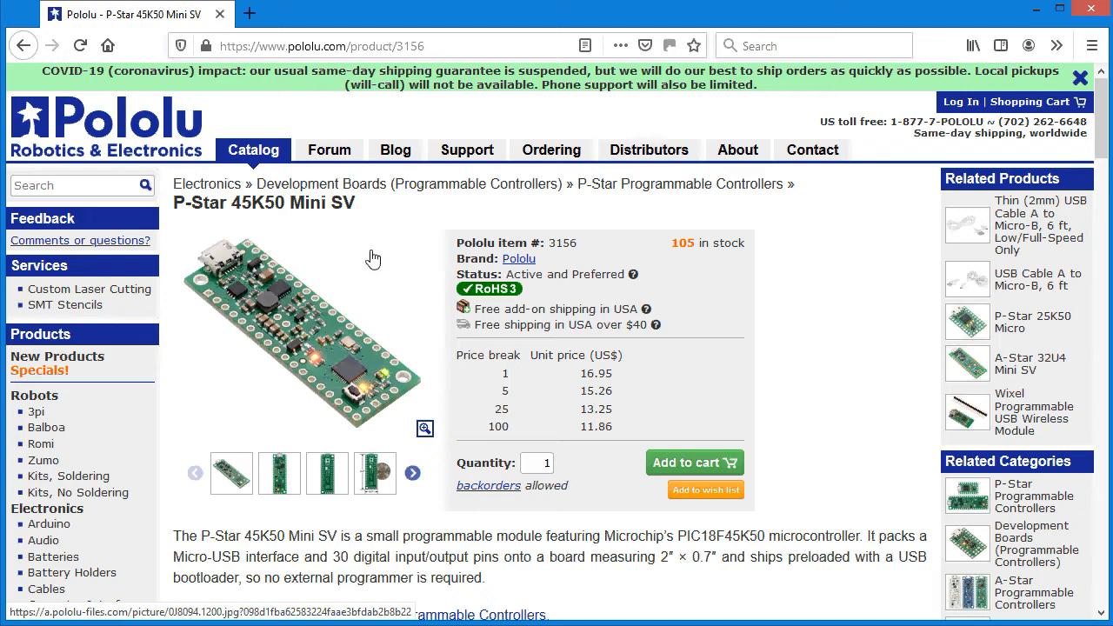
scroll(372, 258, "down", 5)
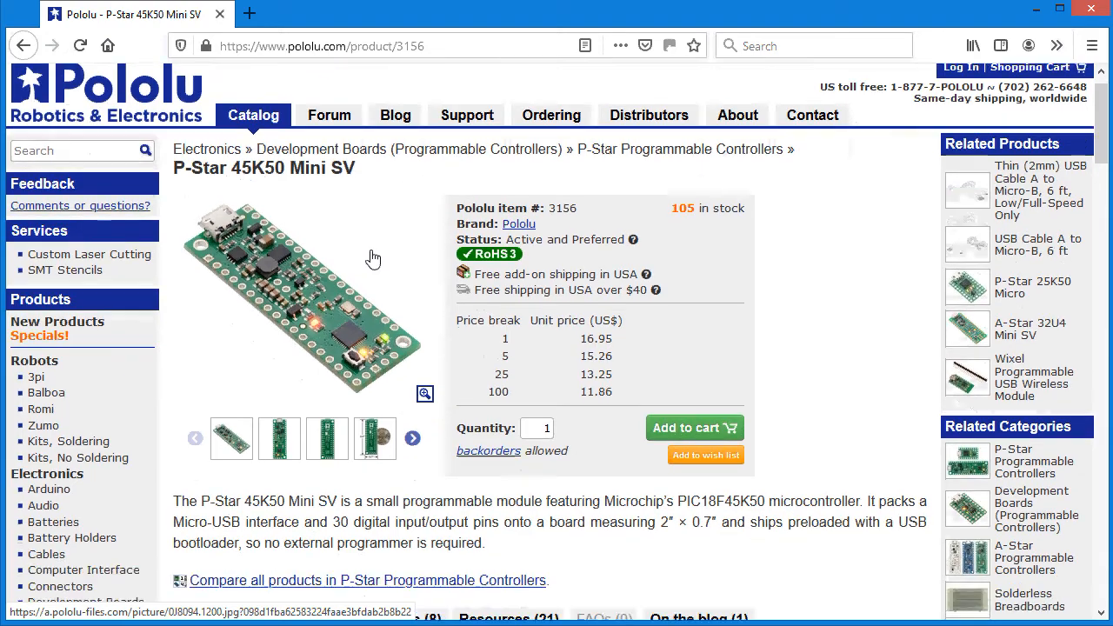
scroll(372, 259, "down", 6)
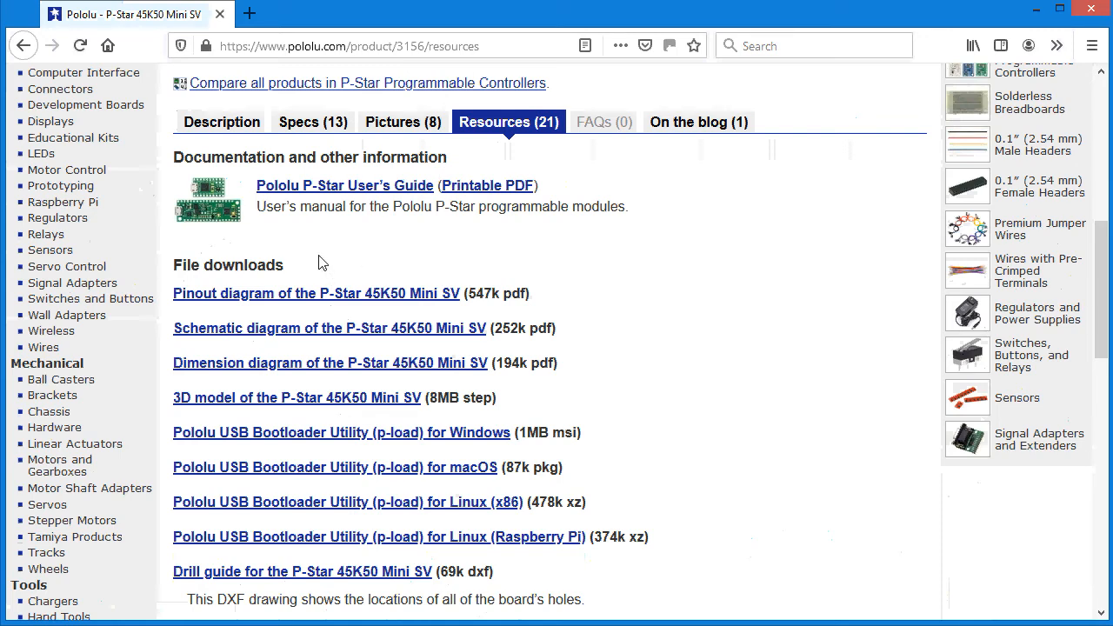
scroll(318, 263, "down", 2)
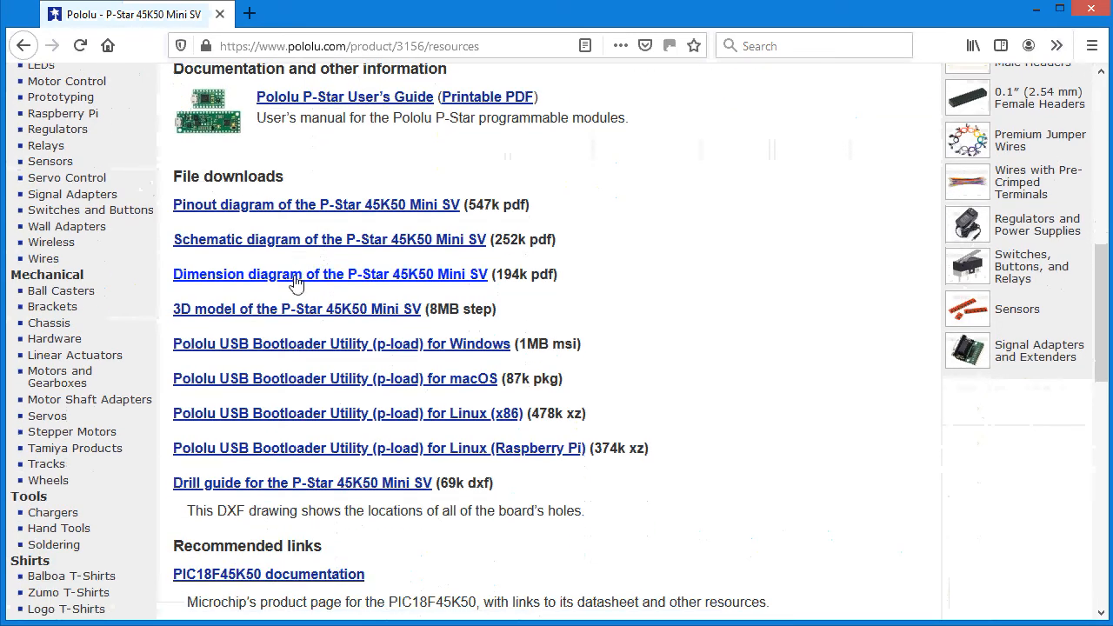
scroll(275, 219, "down", 2)
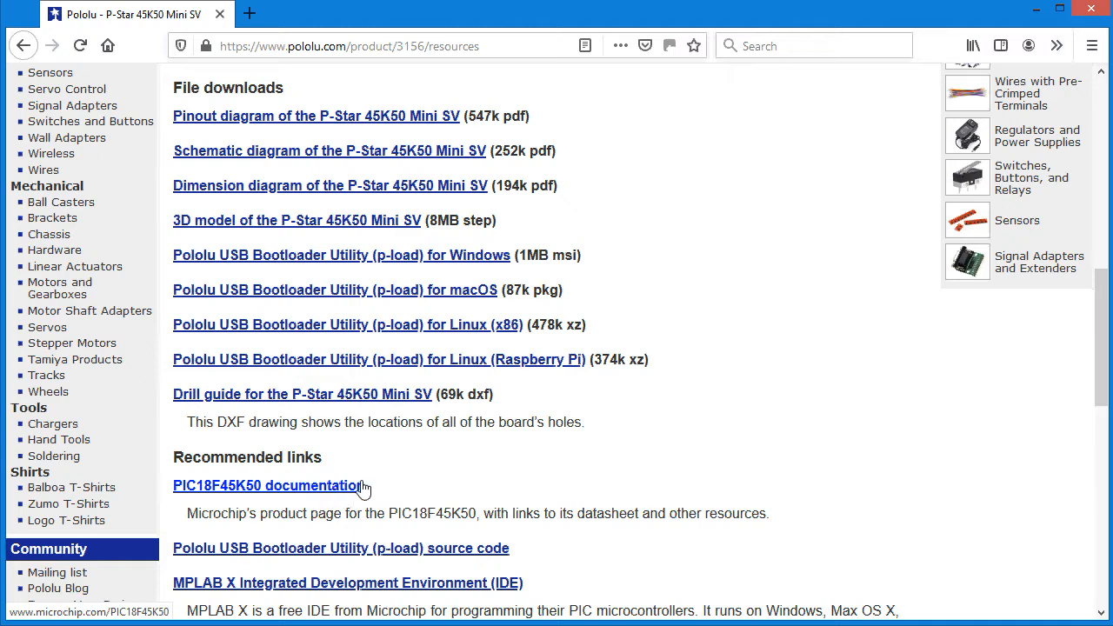
left_click(350, 263)
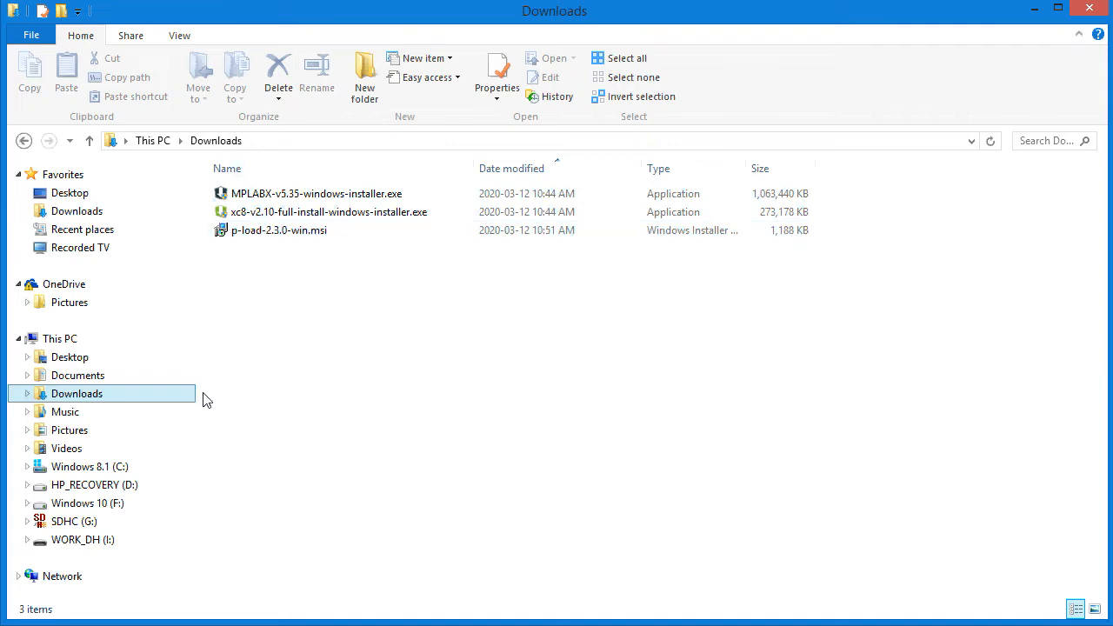
Step: Run MPLABX-v5.35-windows-installer.exe, allow it to make changes to the device, and continue past the setup welcome page
left_click(309, 198)
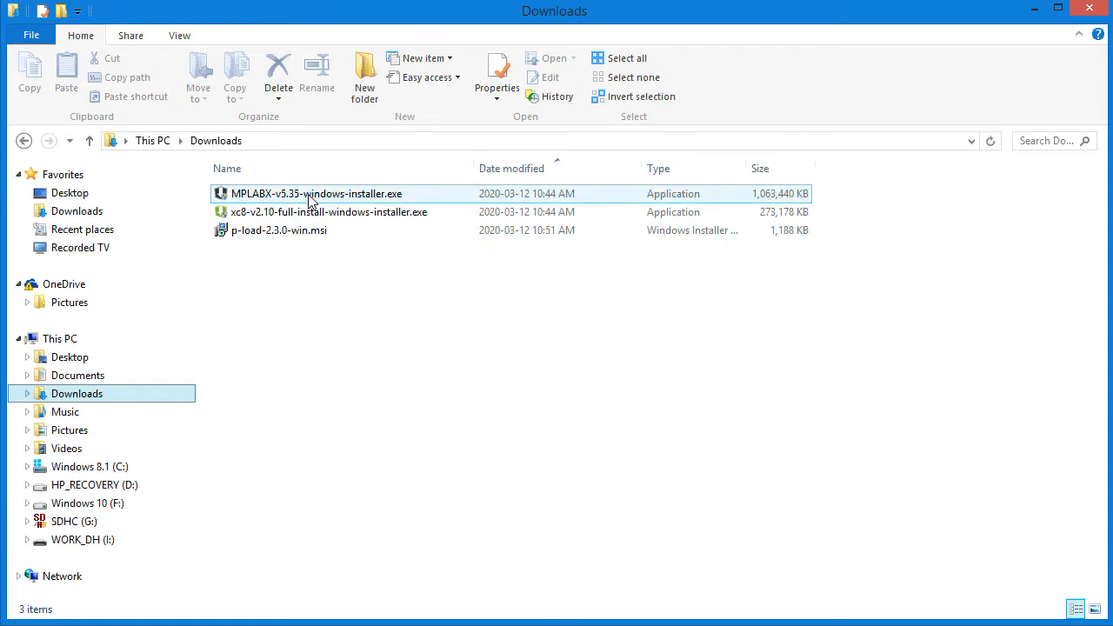
double_click(247, 198)
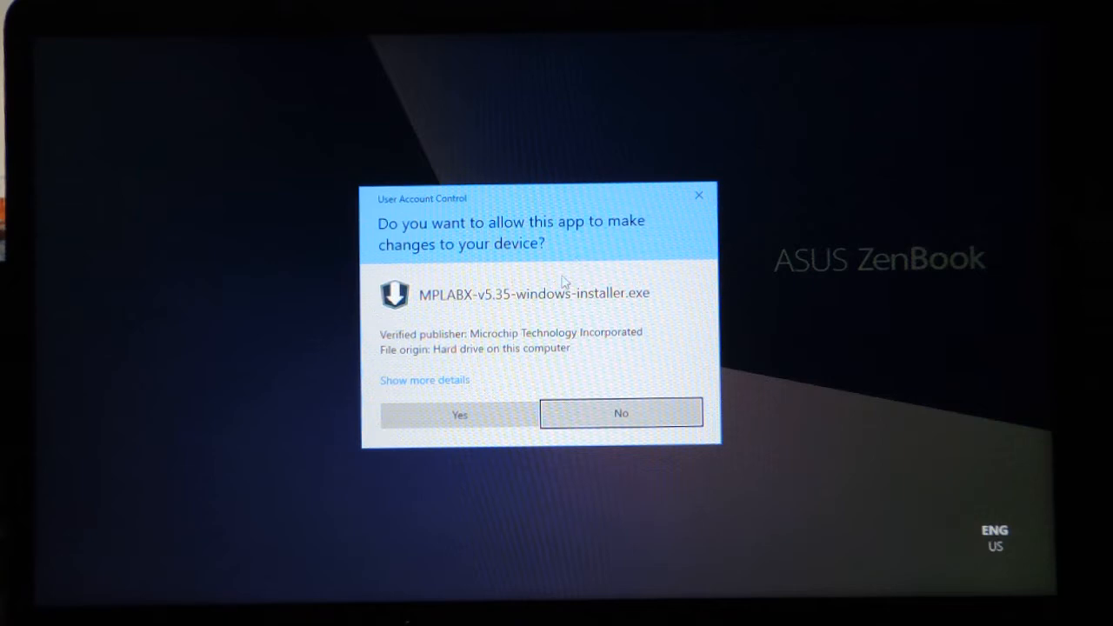
left_click(480, 426)
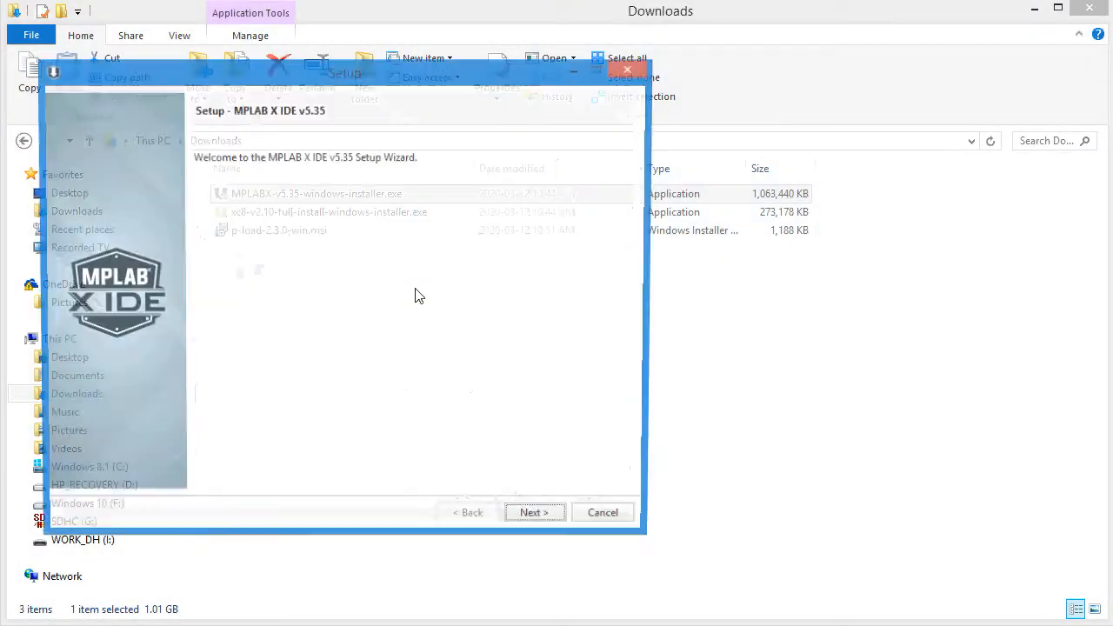
left_click_drag(291, 85, 538, 150)
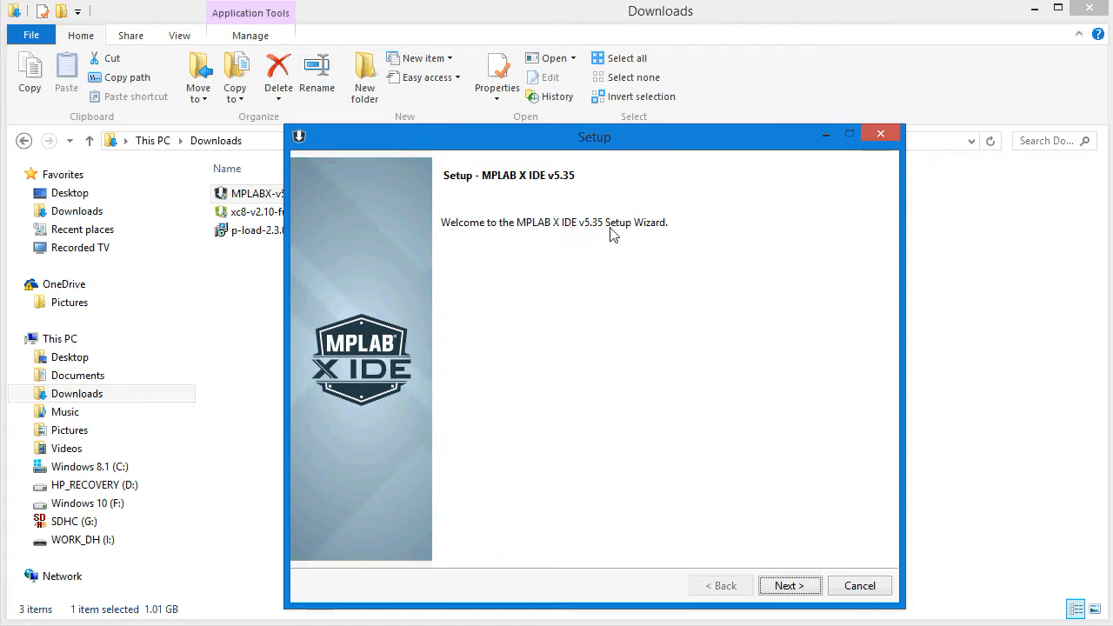
left_click(797, 587)
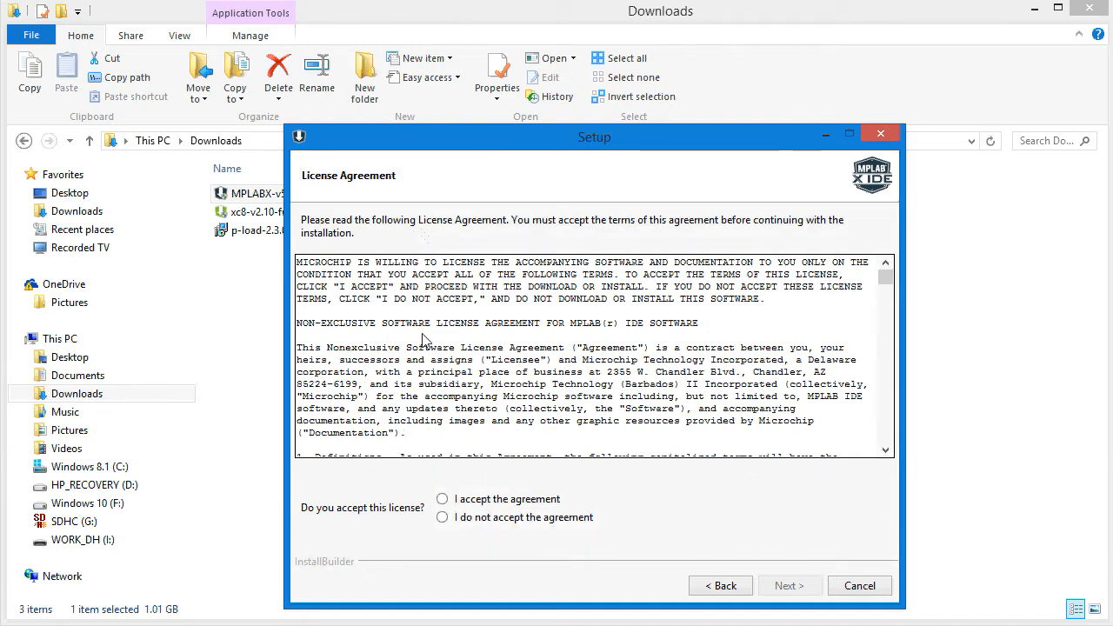
Step: Accept the MPLAB X IDE license agreement and keep the default installation directory and system proxy settings
left_click(443, 503)
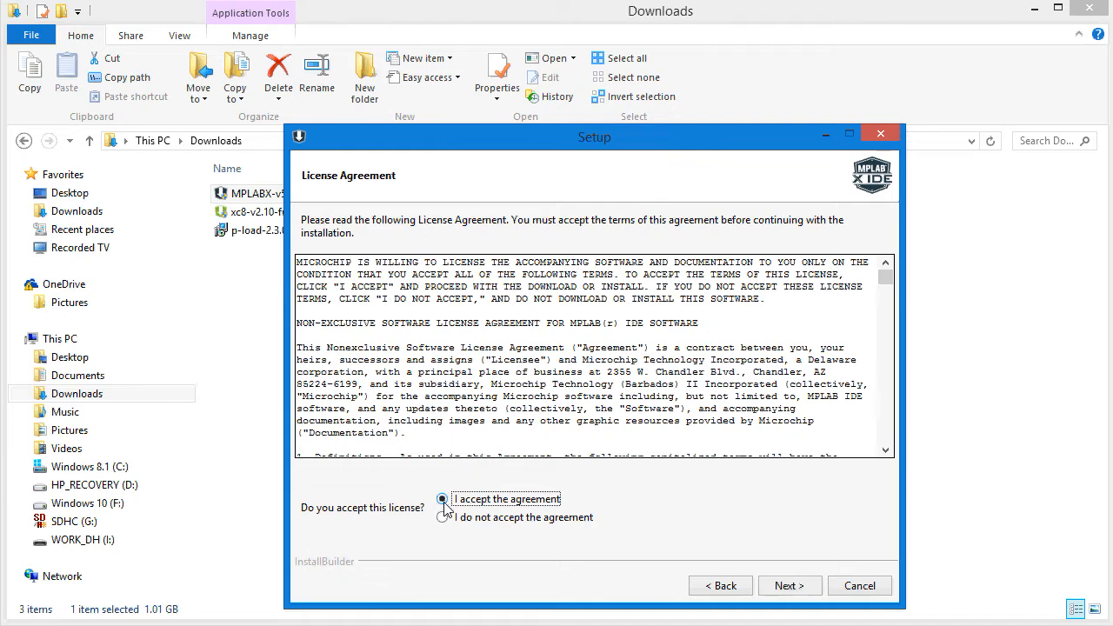
left_click(787, 586)
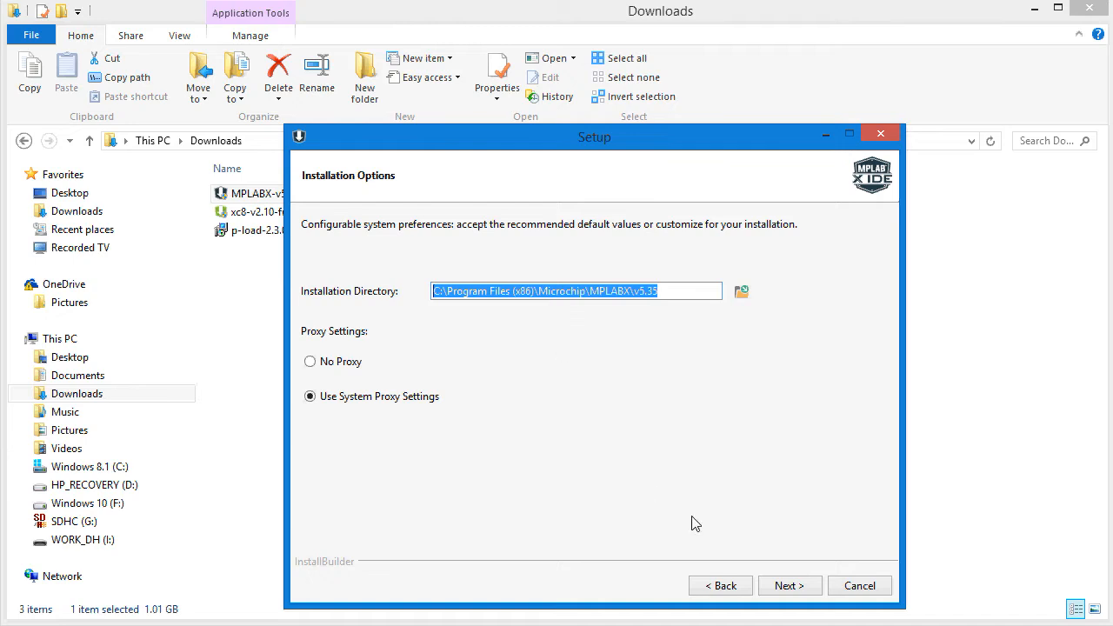
left_click(788, 587)
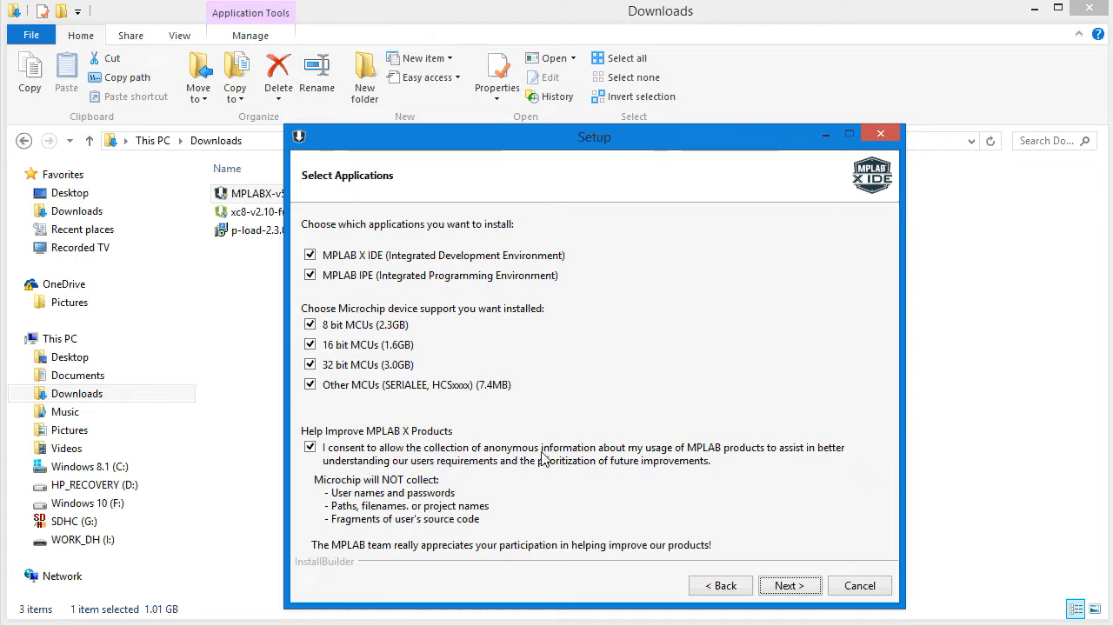
Step: Opt out of anonymous usage data collection, keep all applications and device support selected, and start the installation
left_click(313, 450)
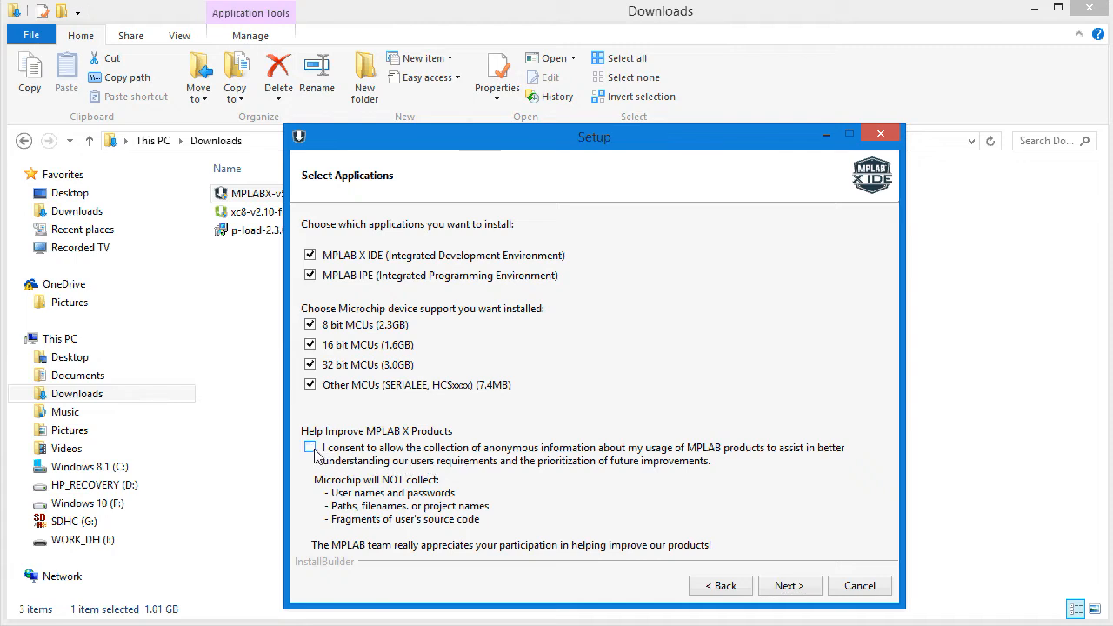
left_click(788, 586)
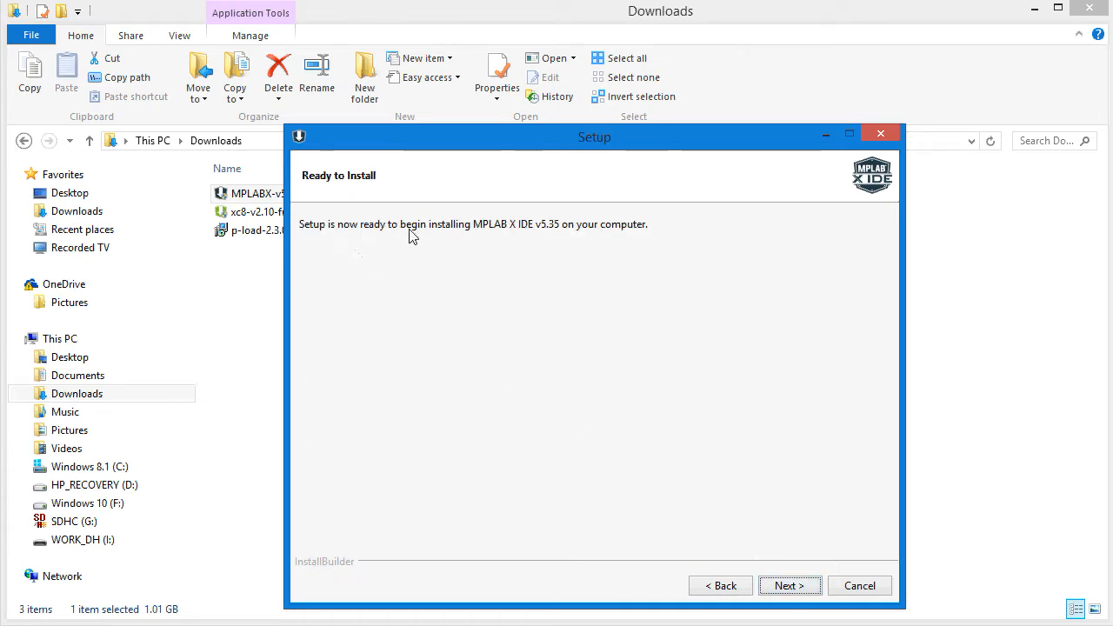
left_click(783, 586)
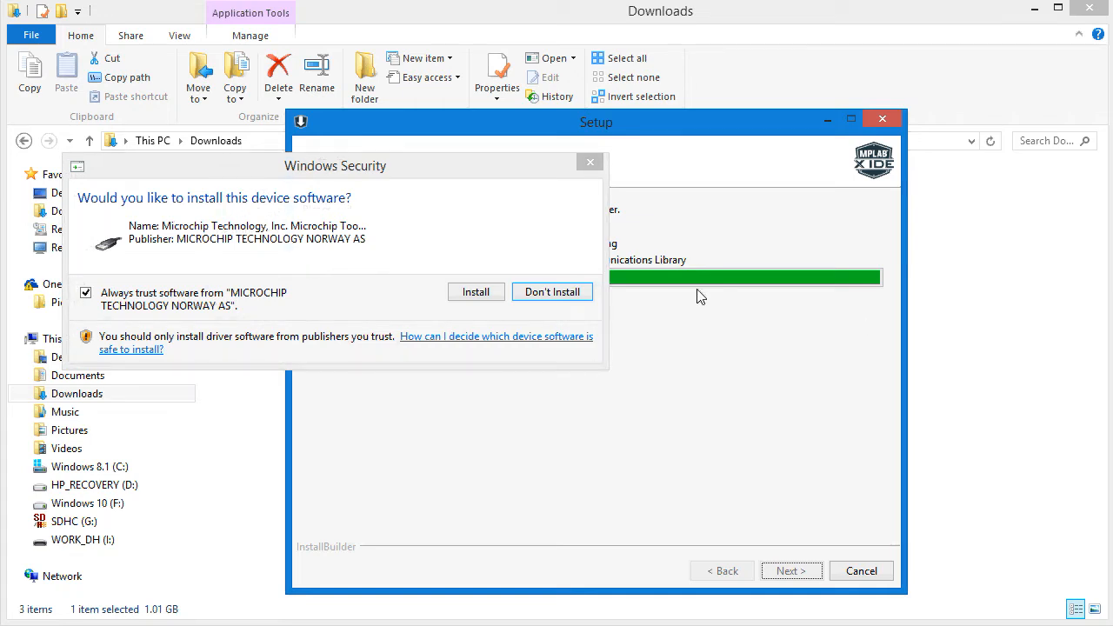
Step: Install the Microchip Tools device software, opt out of opening the XC compilers web page, and finish the MPLAB X IDE setup
left_click_drag(415, 172, 668, 315)
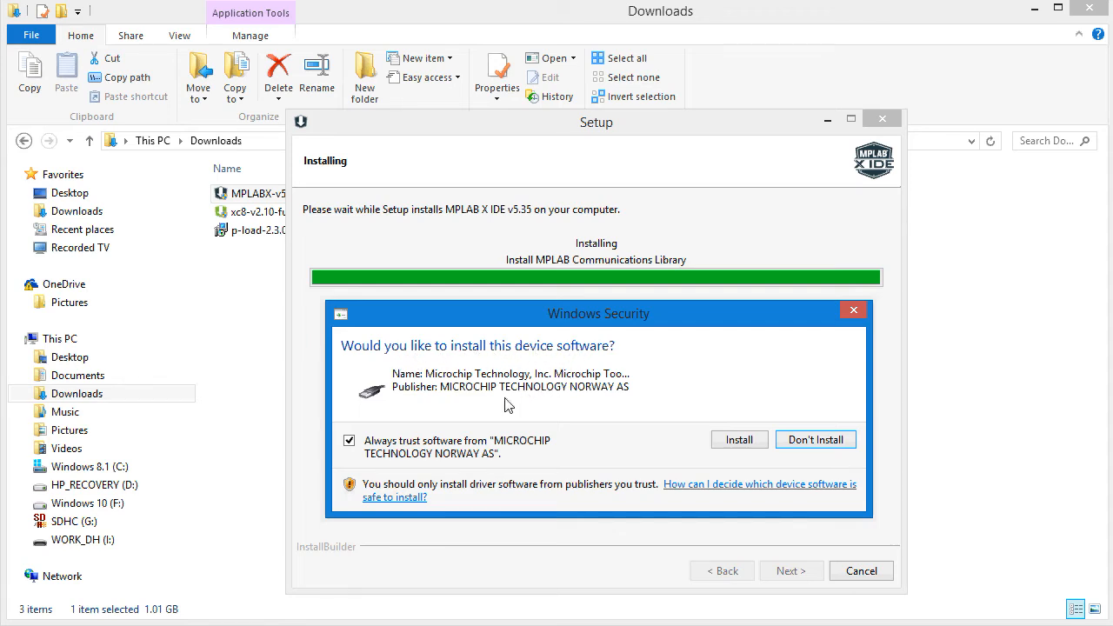
left_click(739, 442)
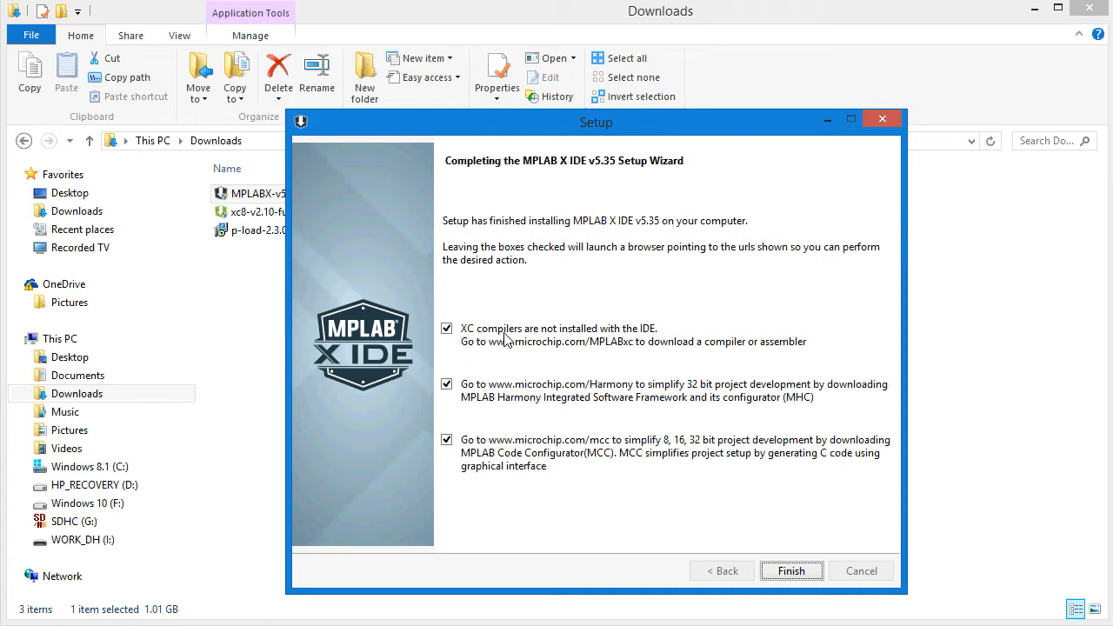
left_click(447, 331)
left_click(792, 571)
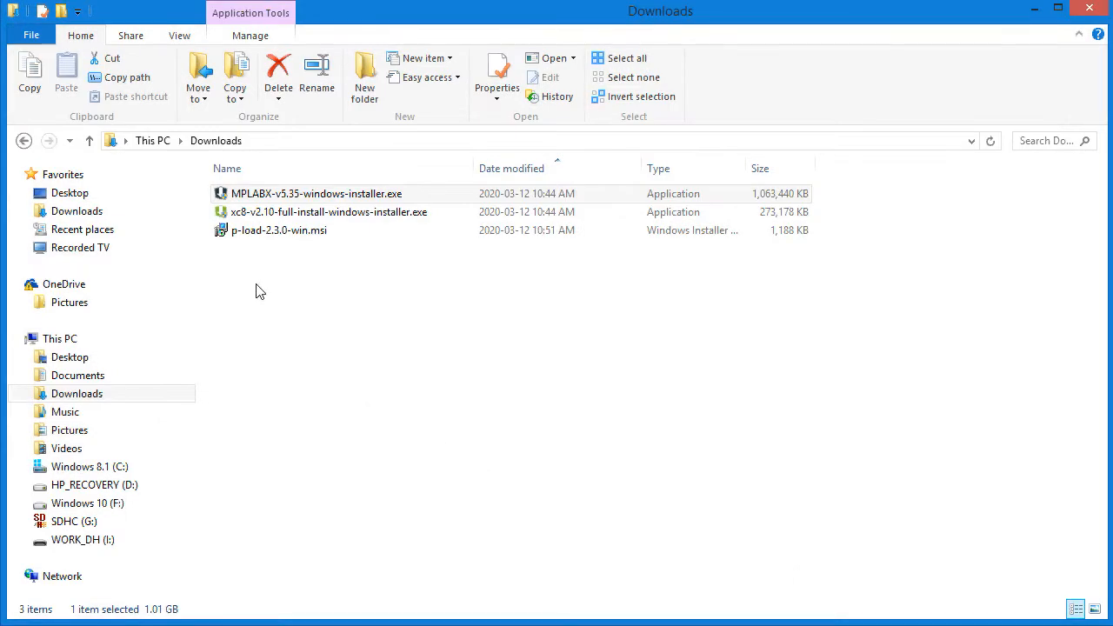
Step: Run xc8-v2.10-full-install-windows-installer.exe, allow it to make changes to the device, and continue past the setup welcome page
left_click(239, 229)
left_click(240, 217)
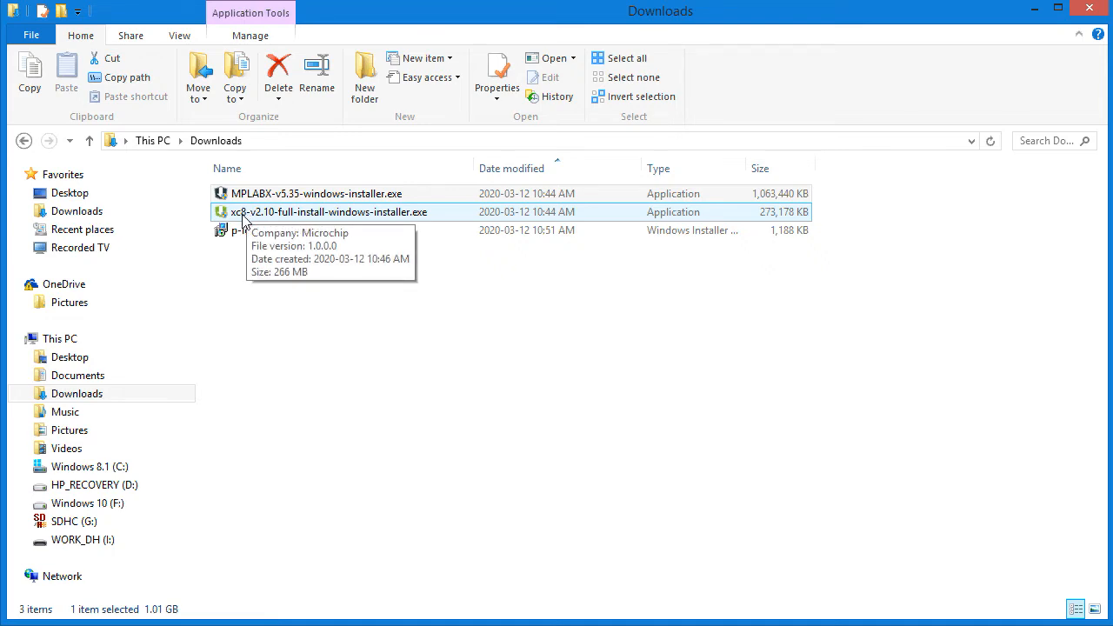
double_click(243, 213)
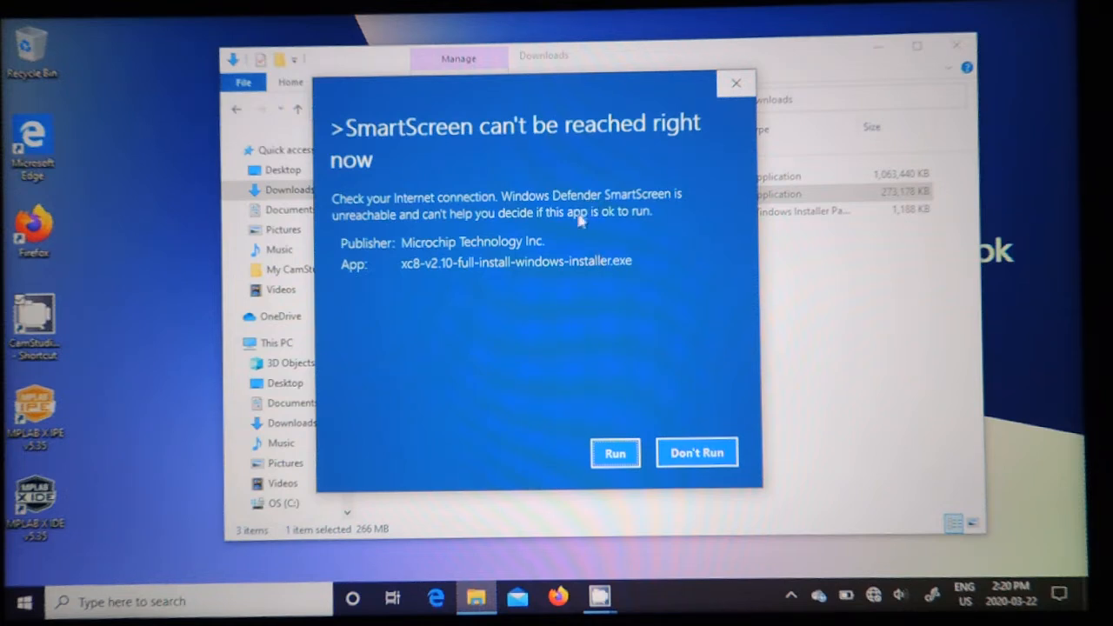
left_click(616, 454)
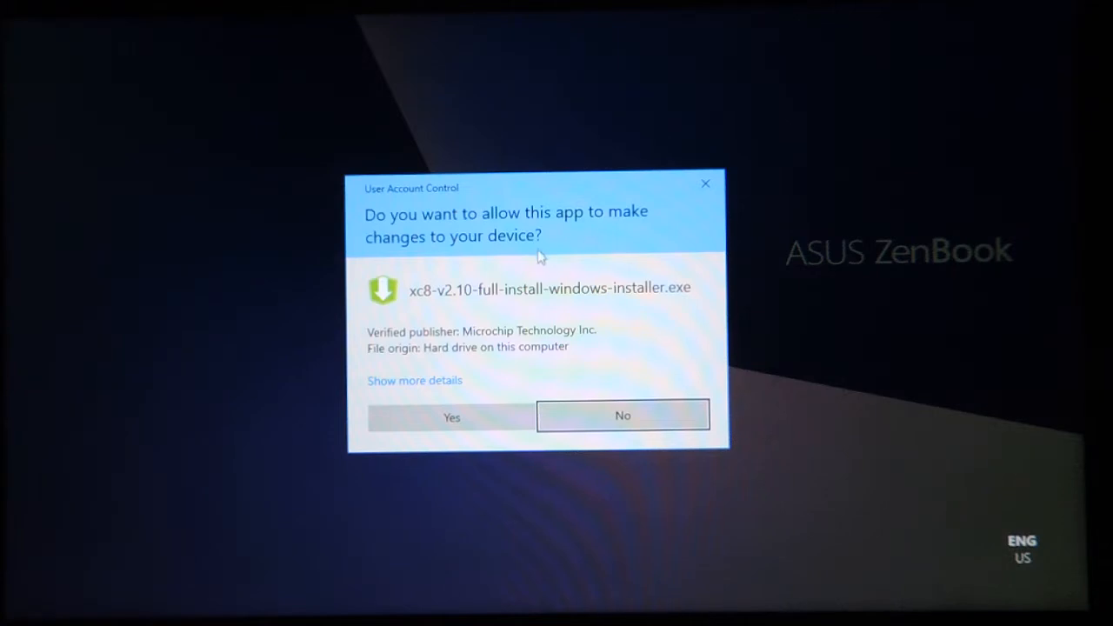
left_click(487, 425)
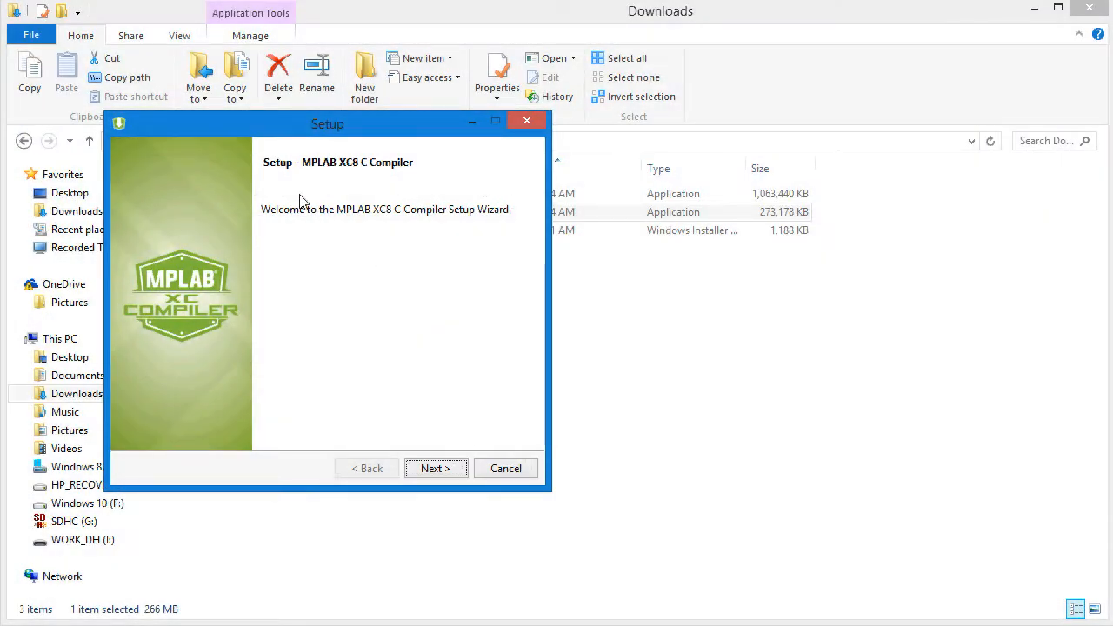
left_click_drag(254, 131, 489, 129)
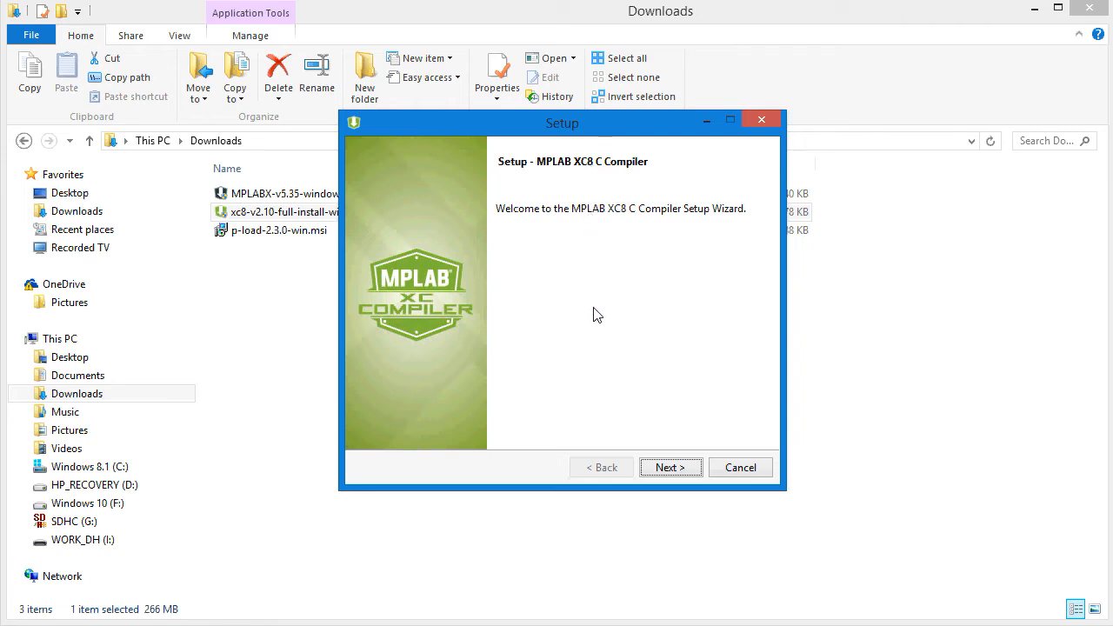
left_click(678, 468)
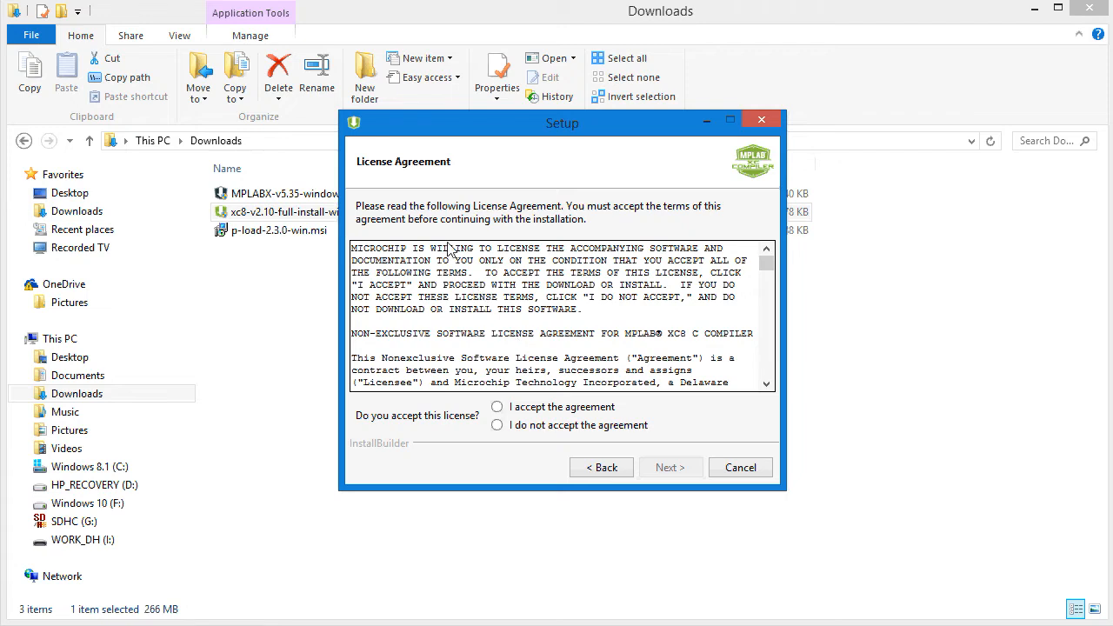
Step: Accept the MPLAB XC8 C Compiler license agreement and keep the Free license type and default installation directory
left_click(497, 408)
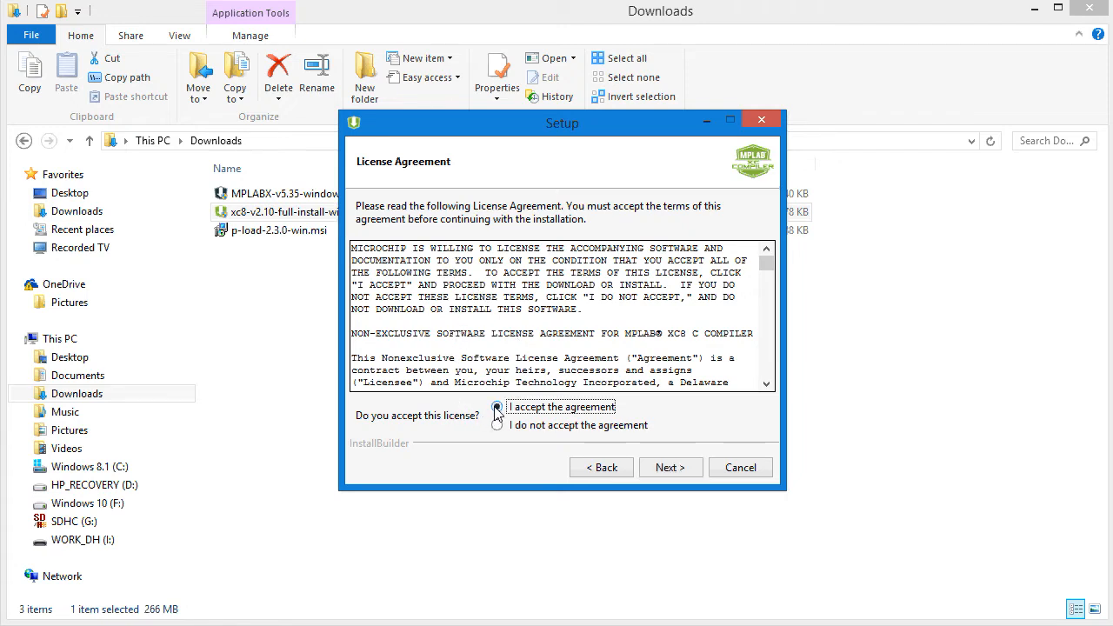
left_click(657, 472)
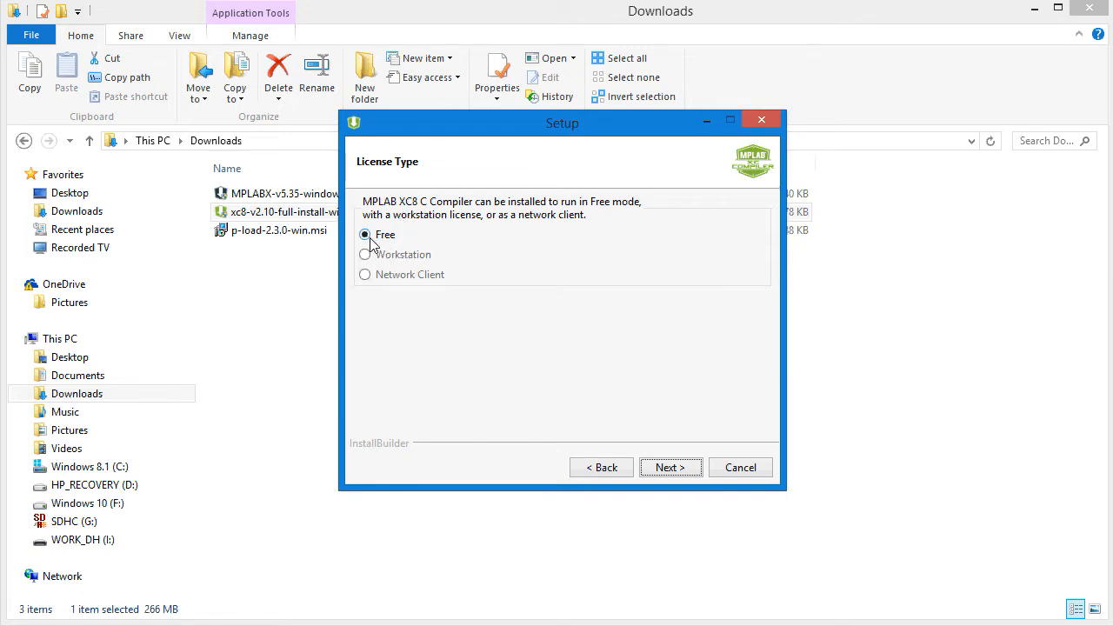
left_click(671, 468)
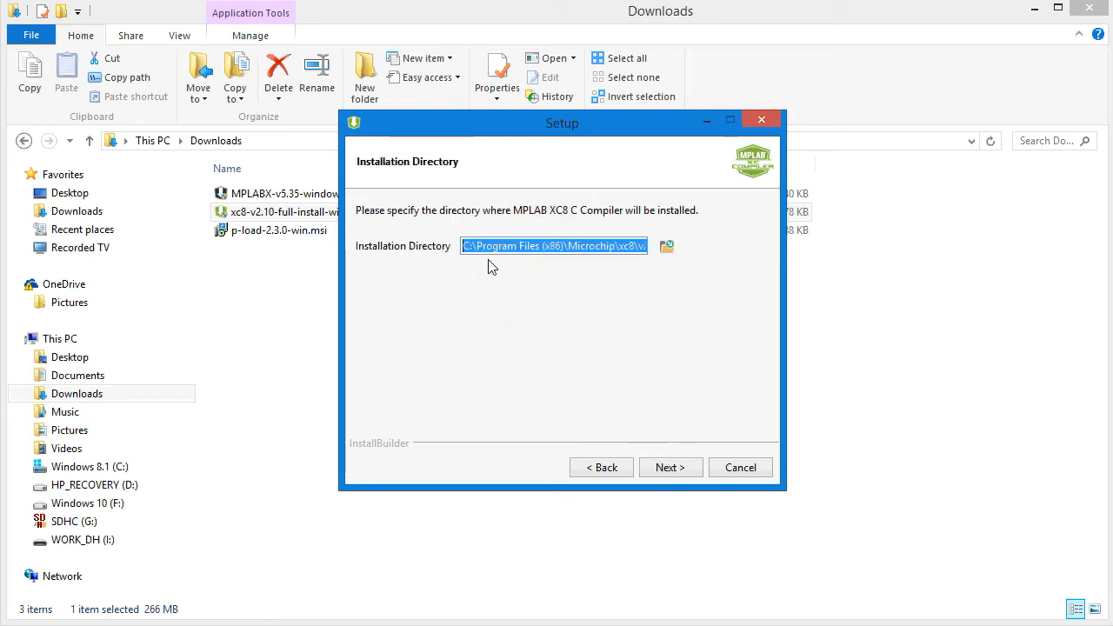
left_click(669, 470)
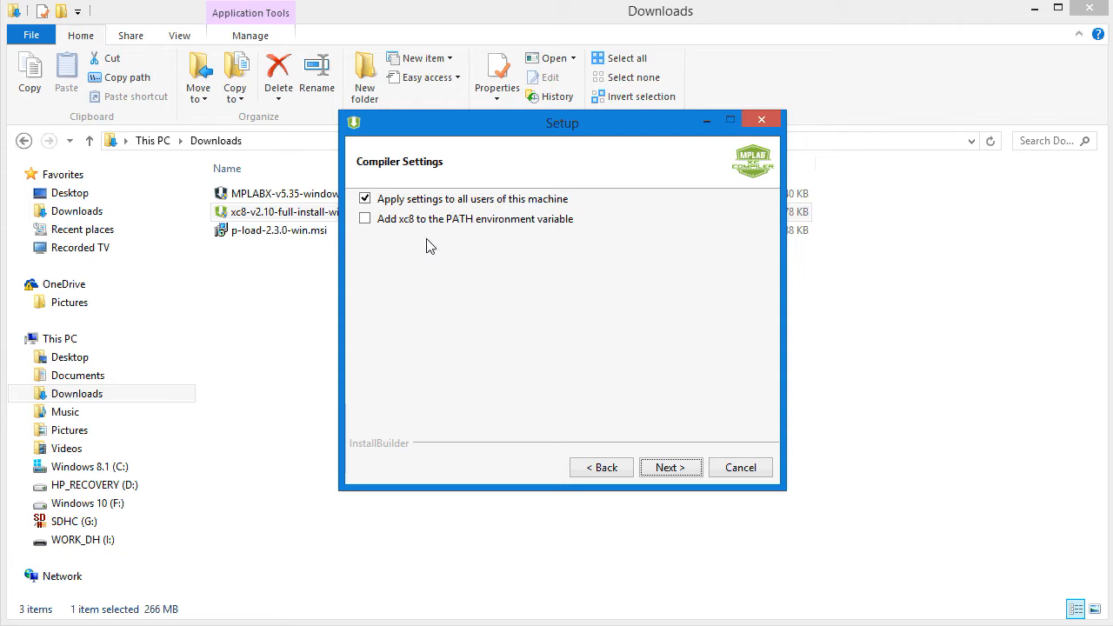
Step: Add xc8 to the PATH environment variable with settings applied to all users, and complete the free XC8 compiler installation
left_click(364, 222)
left_click(666, 470)
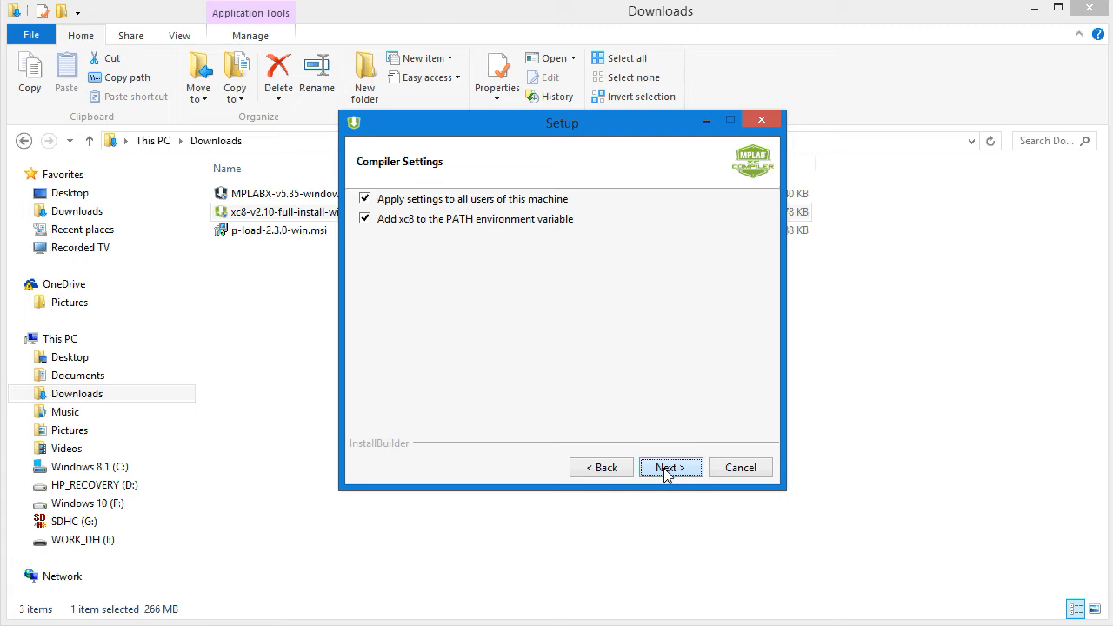
left_click(666, 470)
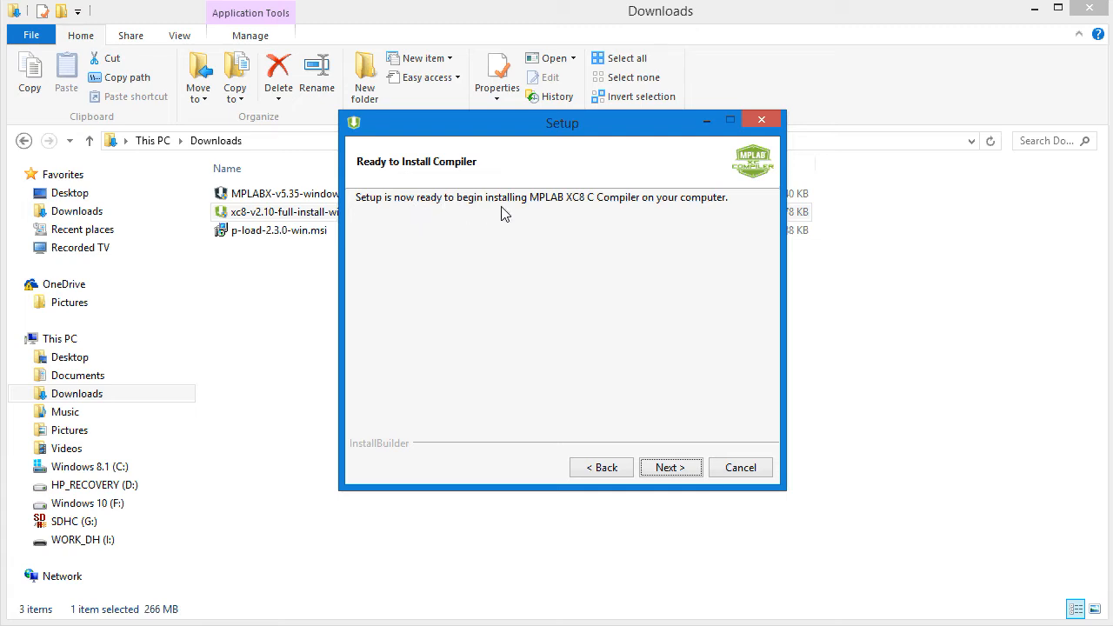
left_click(674, 469)
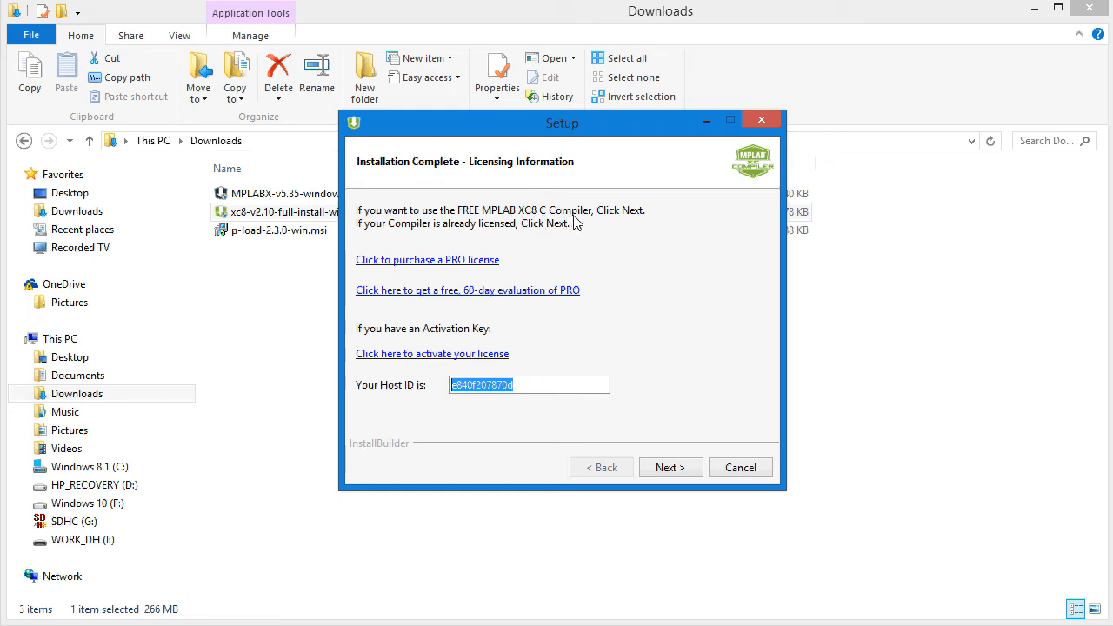
left_click(665, 470)
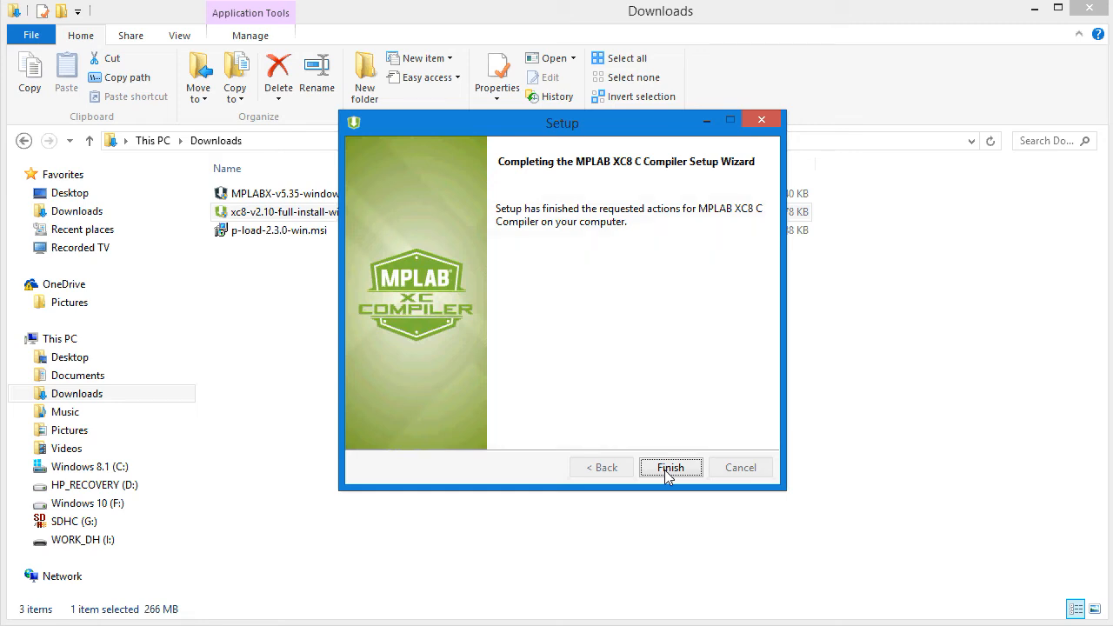
left_click(664, 469)
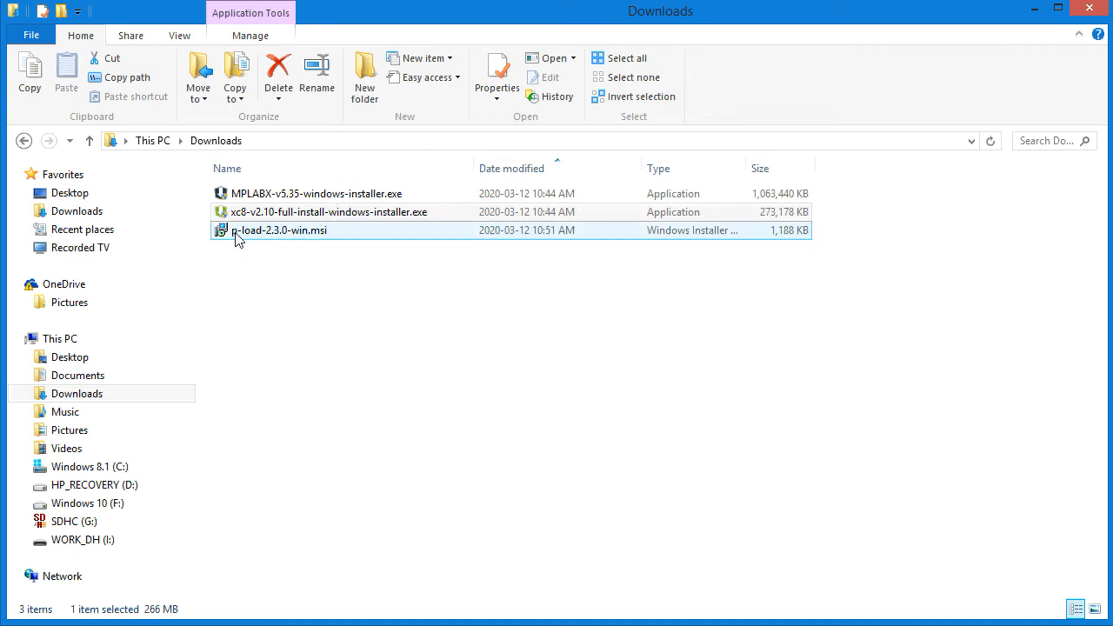
Step: Run p-load-2.3.0-win.msi, allow it past the SmartScreen check, and continue past the Pololu USB Bootloader Utility welcome page
mouse_move(237, 240)
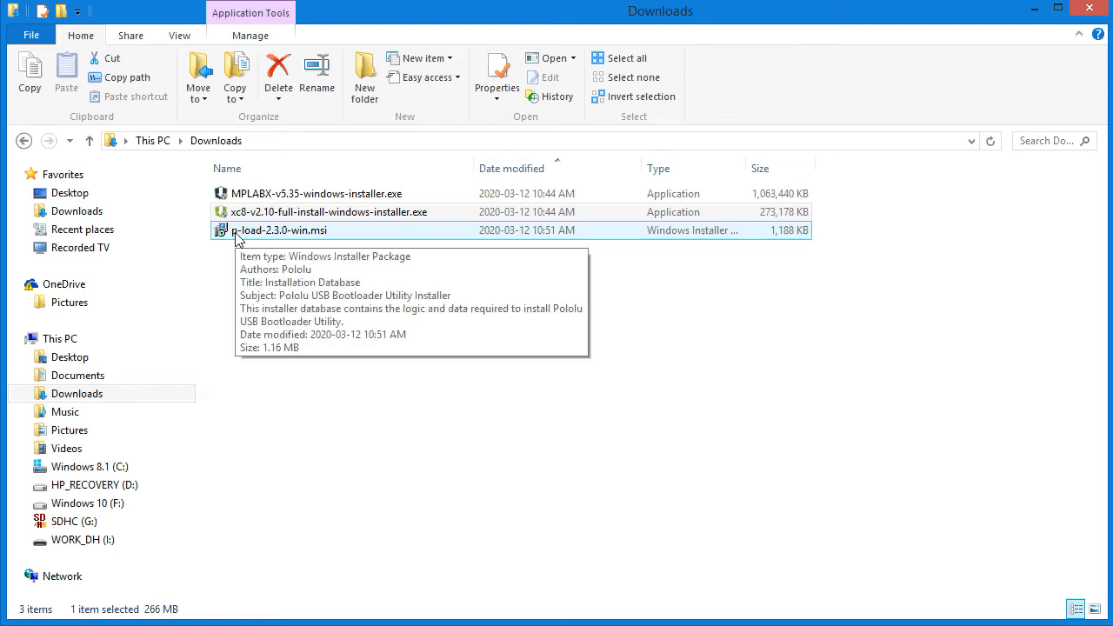
left_click(237, 239)
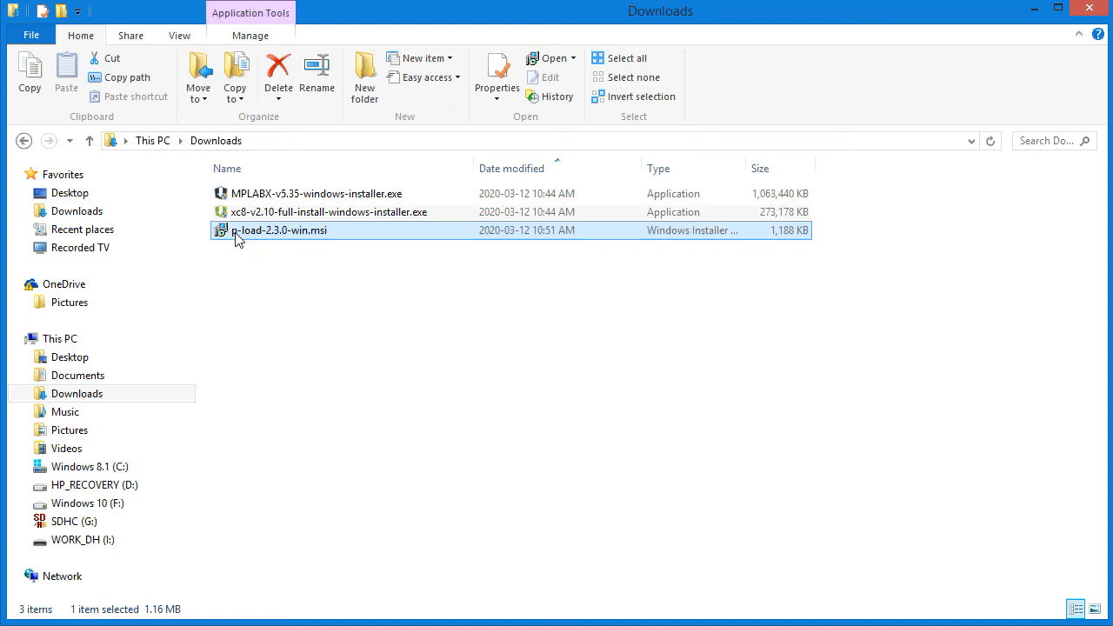
double_click(237, 239)
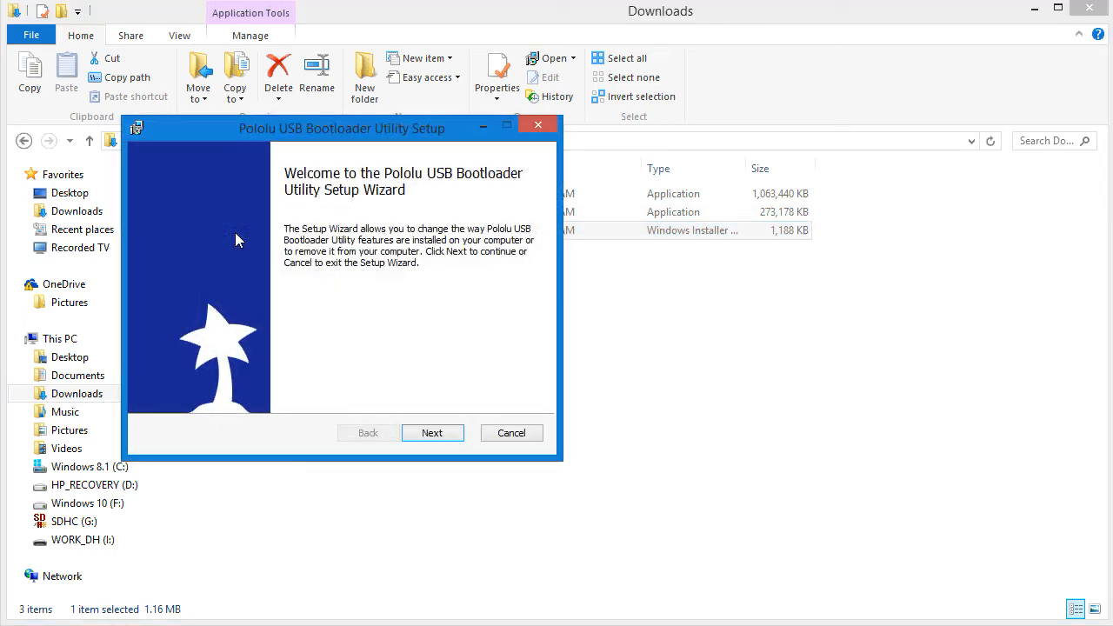
left_click_drag(272, 137, 426, 162)
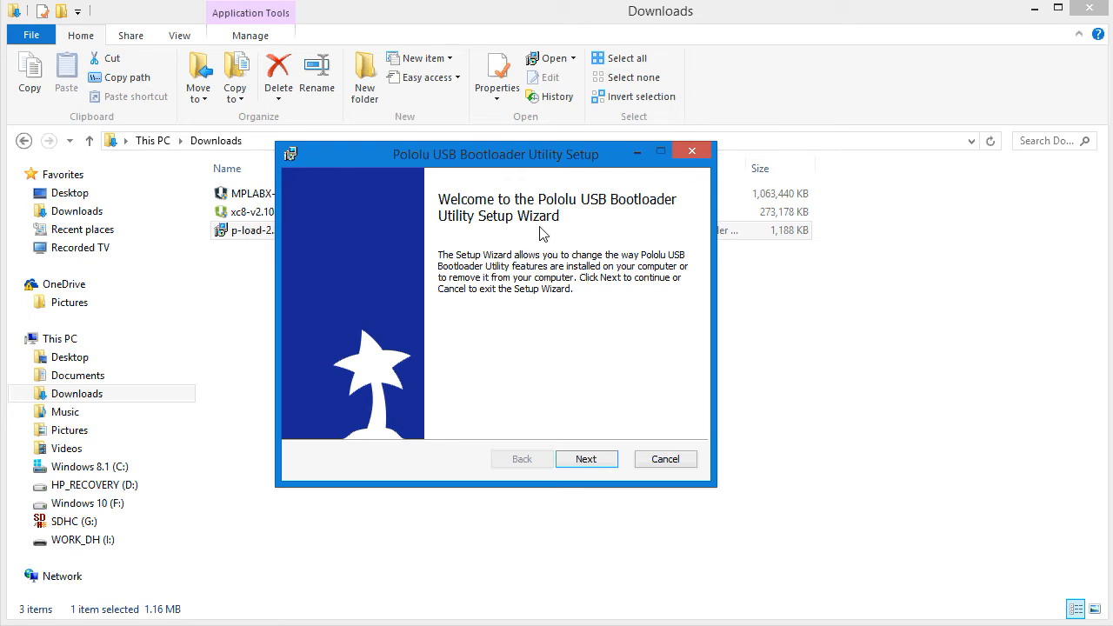
left_click(583, 461)
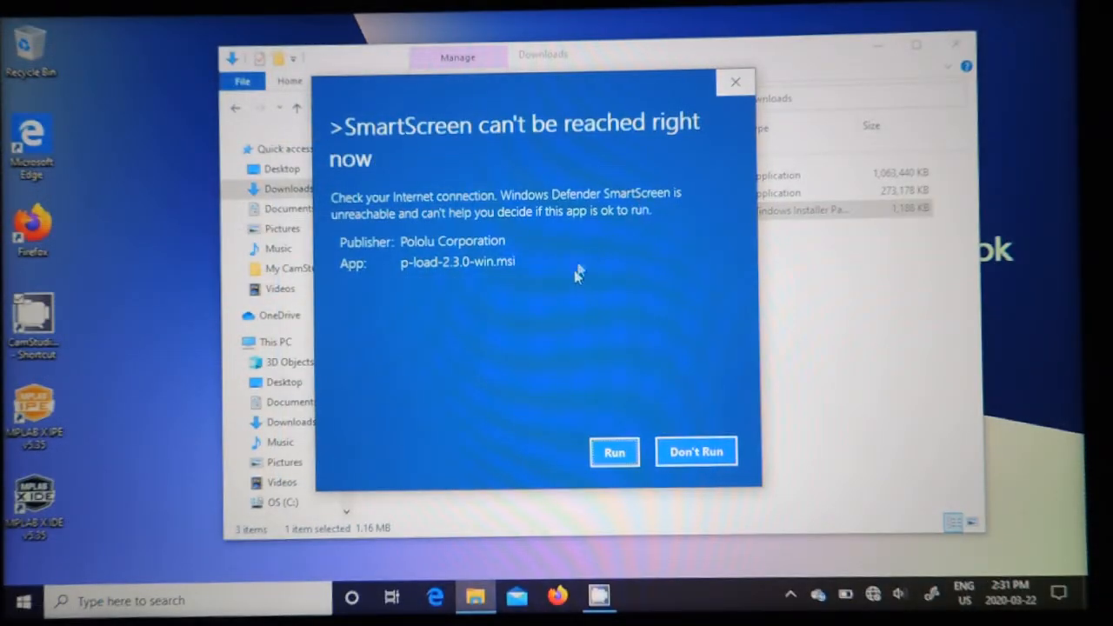
left_click(615, 453)
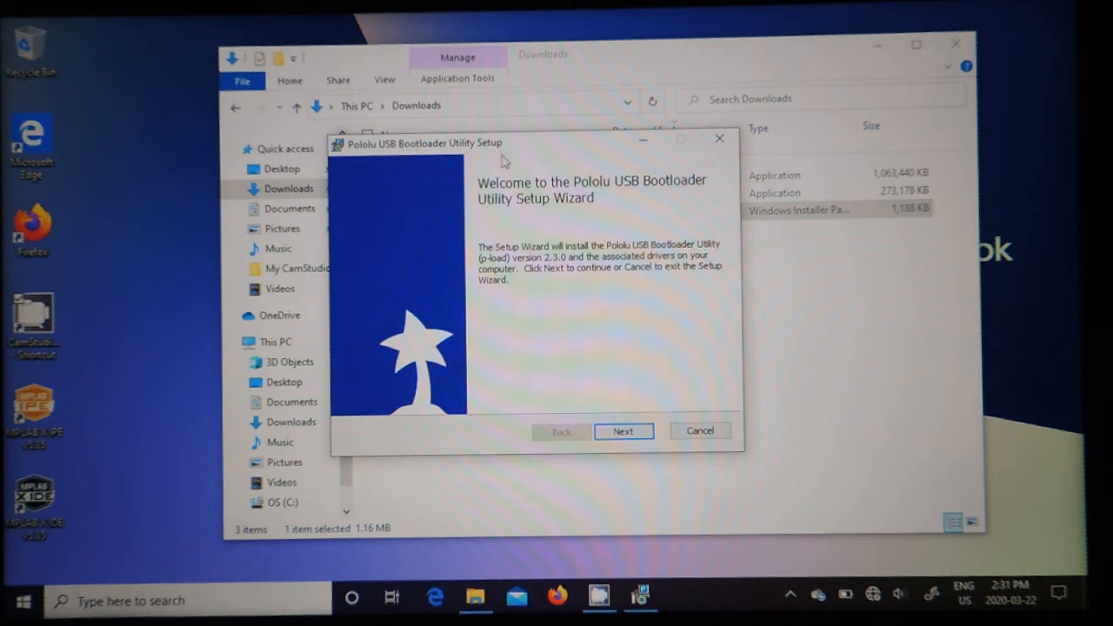
left_click(624, 432)
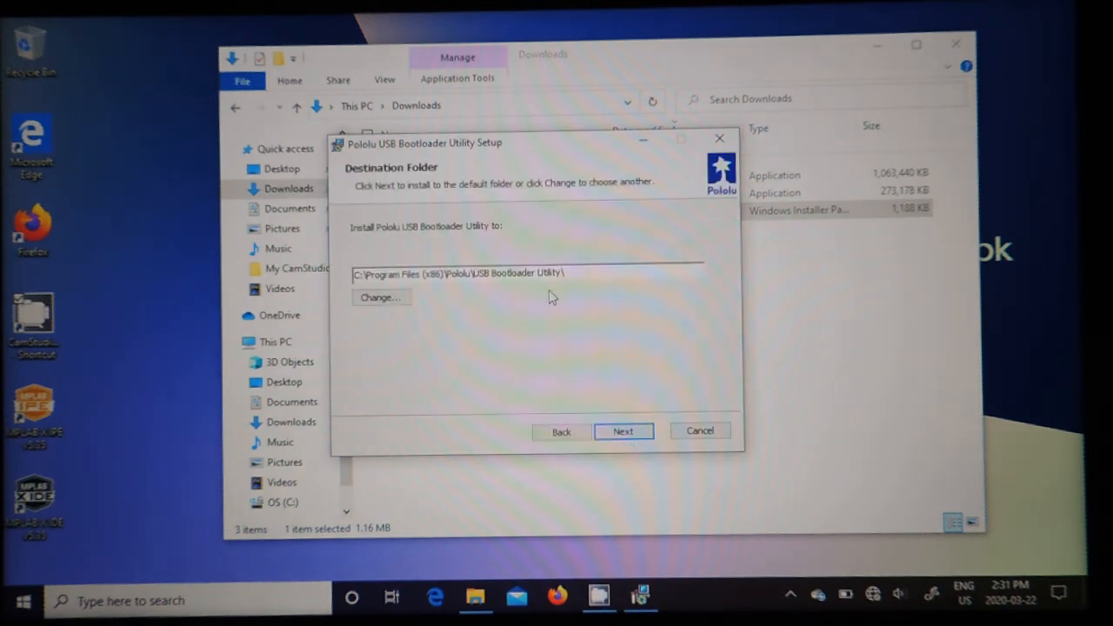
Step: Install p-load in the default folder with its bin directory added to PATH, allowing device changes and installing the Pololu USB Bootloader Drivers
left_click(623, 432)
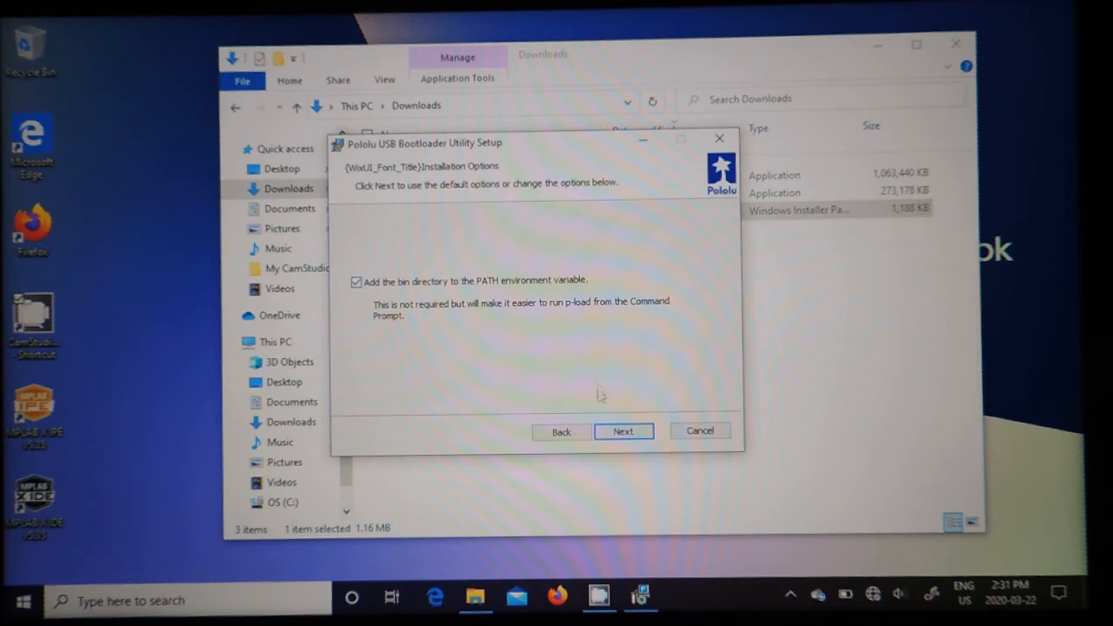
left_click(620, 432)
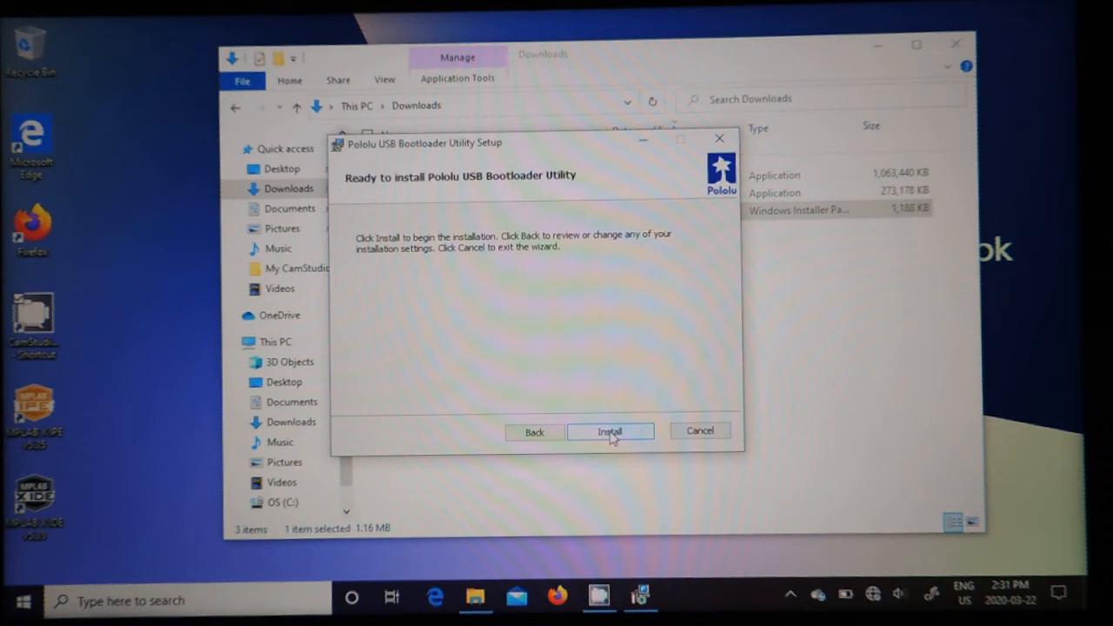
left_click(611, 435)
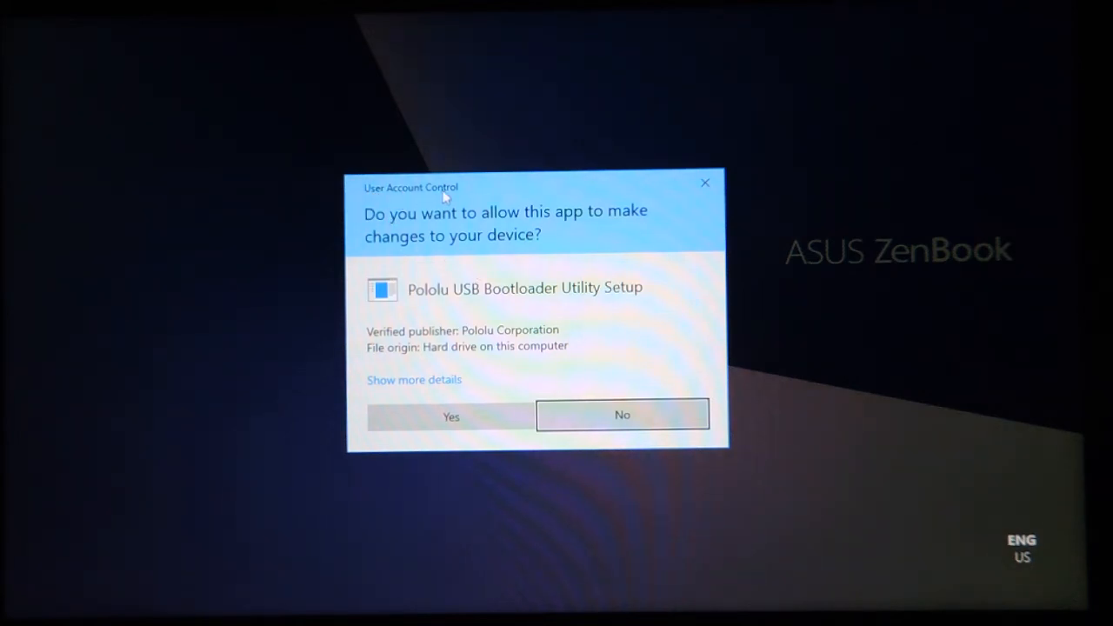
left_click(451, 417)
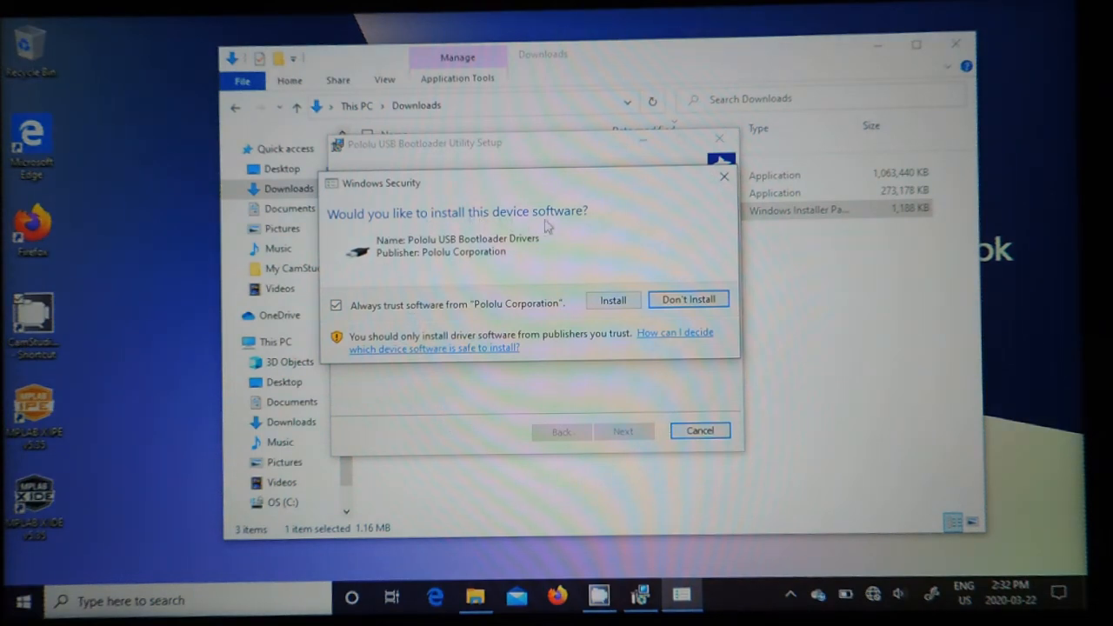
left_click(611, 306)
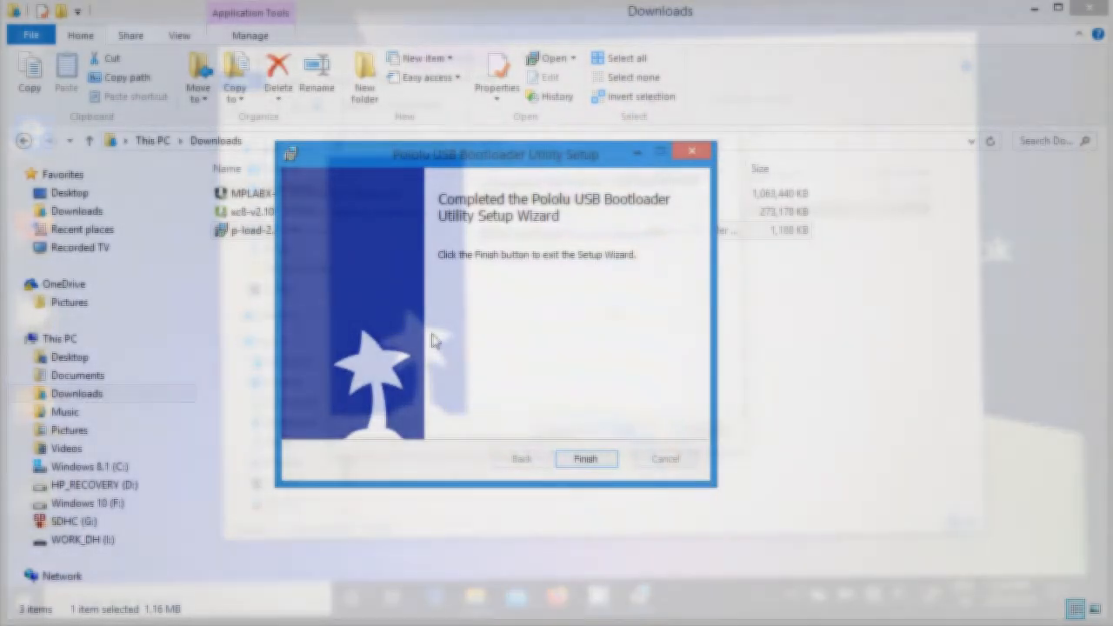